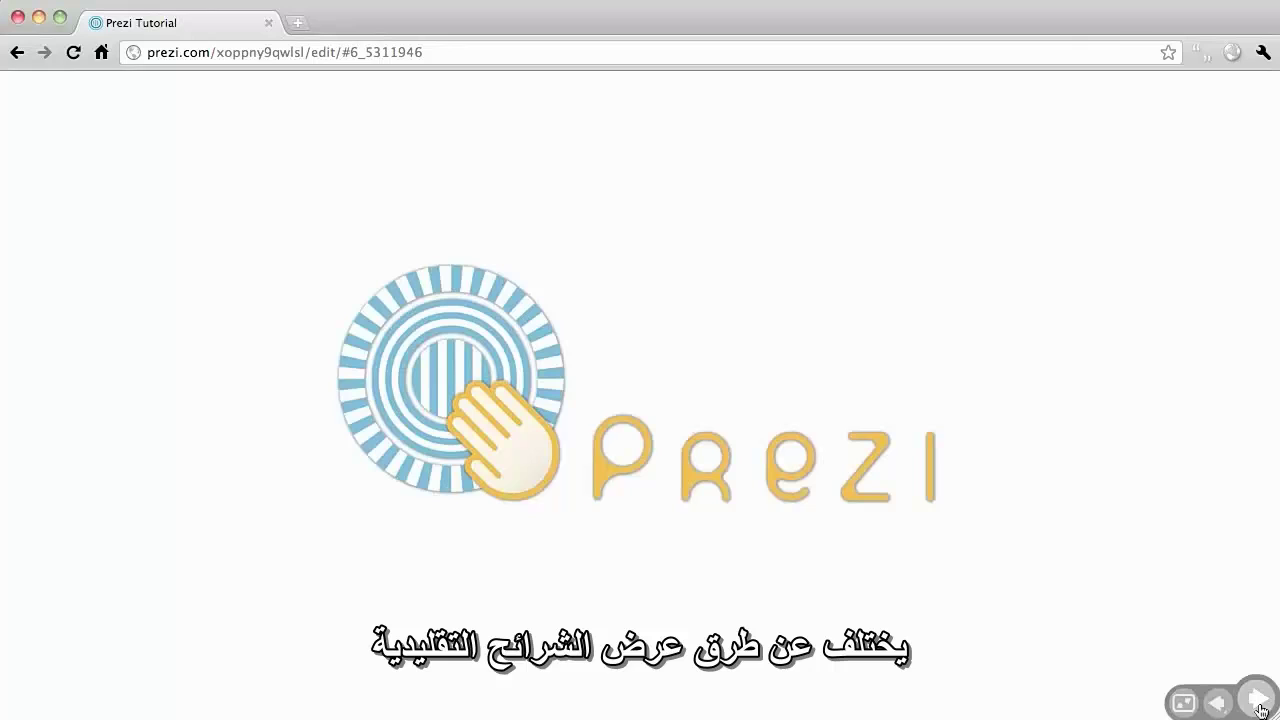
Step the tutorial through the slide grid, house, YouTube logo and blue arrows to the closing down-arrow frame
{"action": "left_click", "coordinate": [1259, 700]}
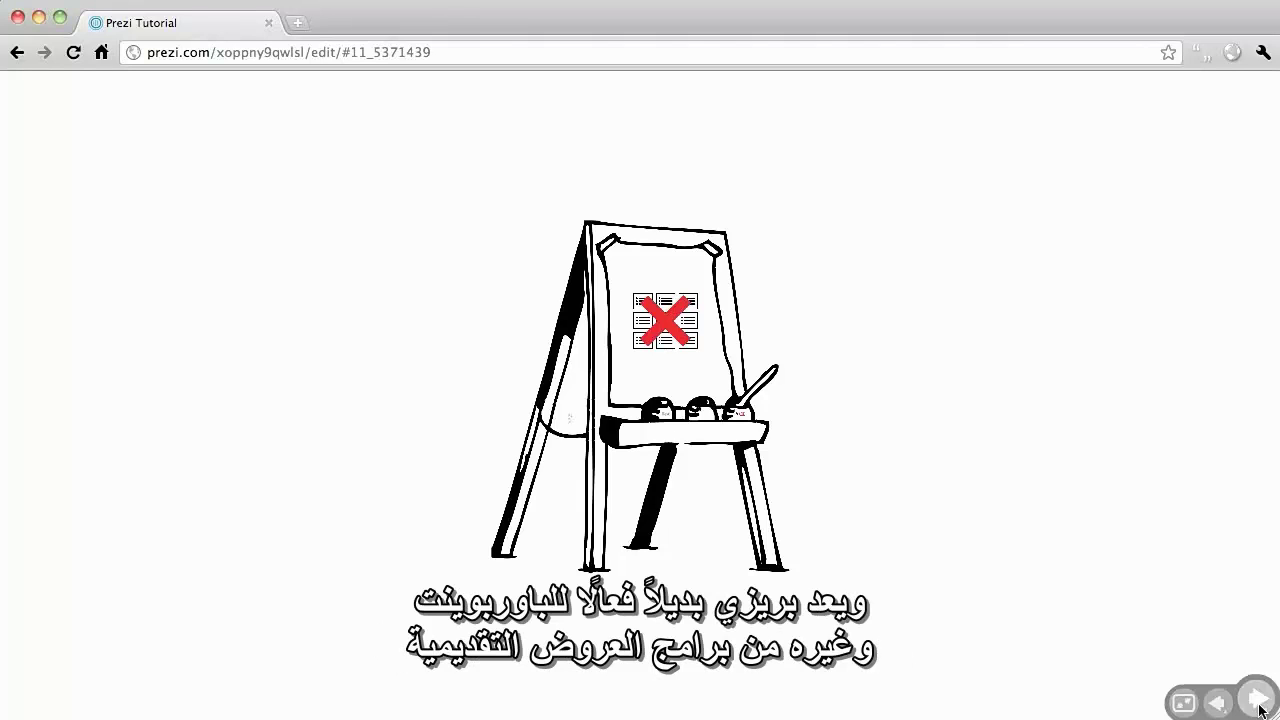
{"action": "left_click", "coordinate": [1259, 700]}
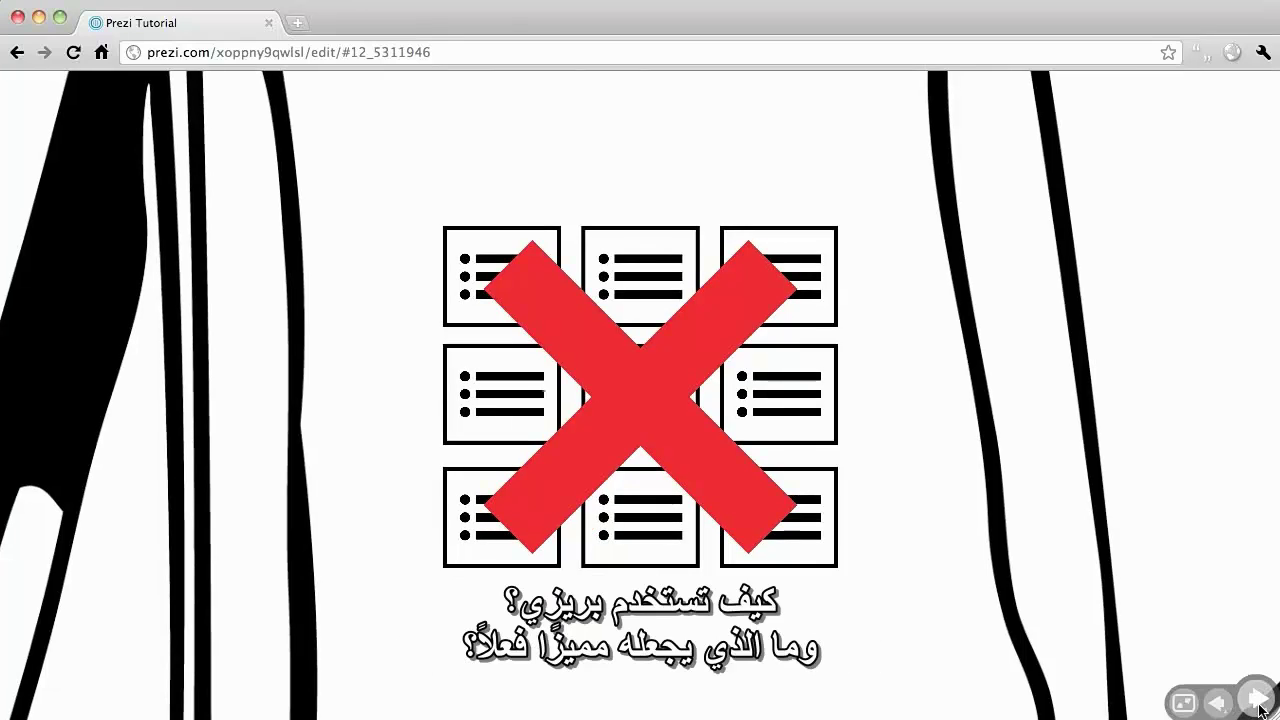
{"action": "left_click", "coordinate": [1261, 708]}
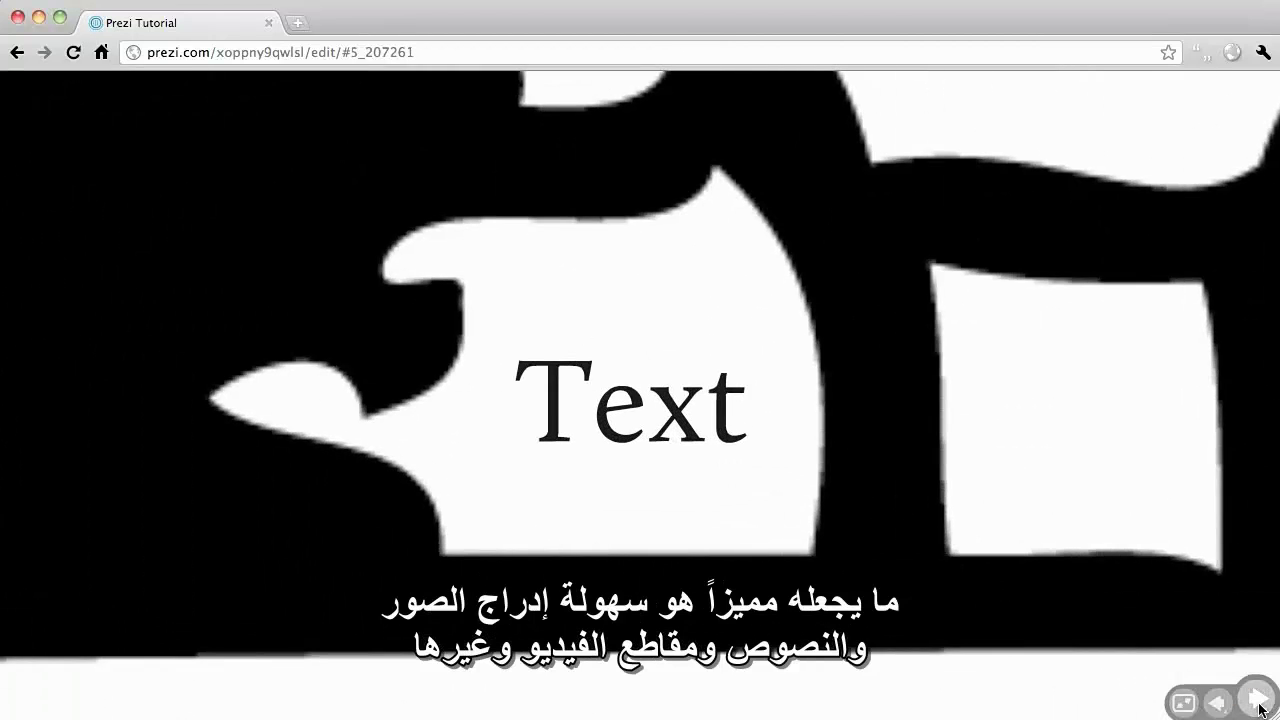
{"action": "left_click", "coordinate": [1261, 708]}
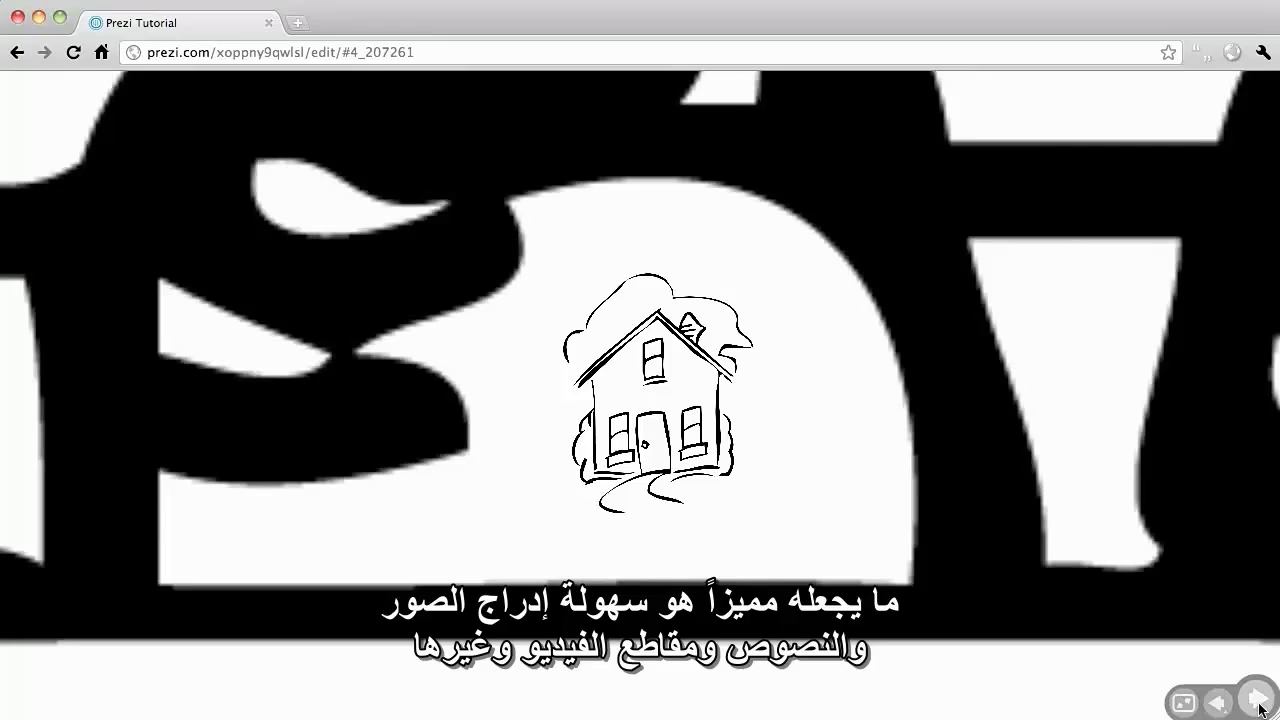
{"action": "left_click", "coordinate": [1261, 708]}
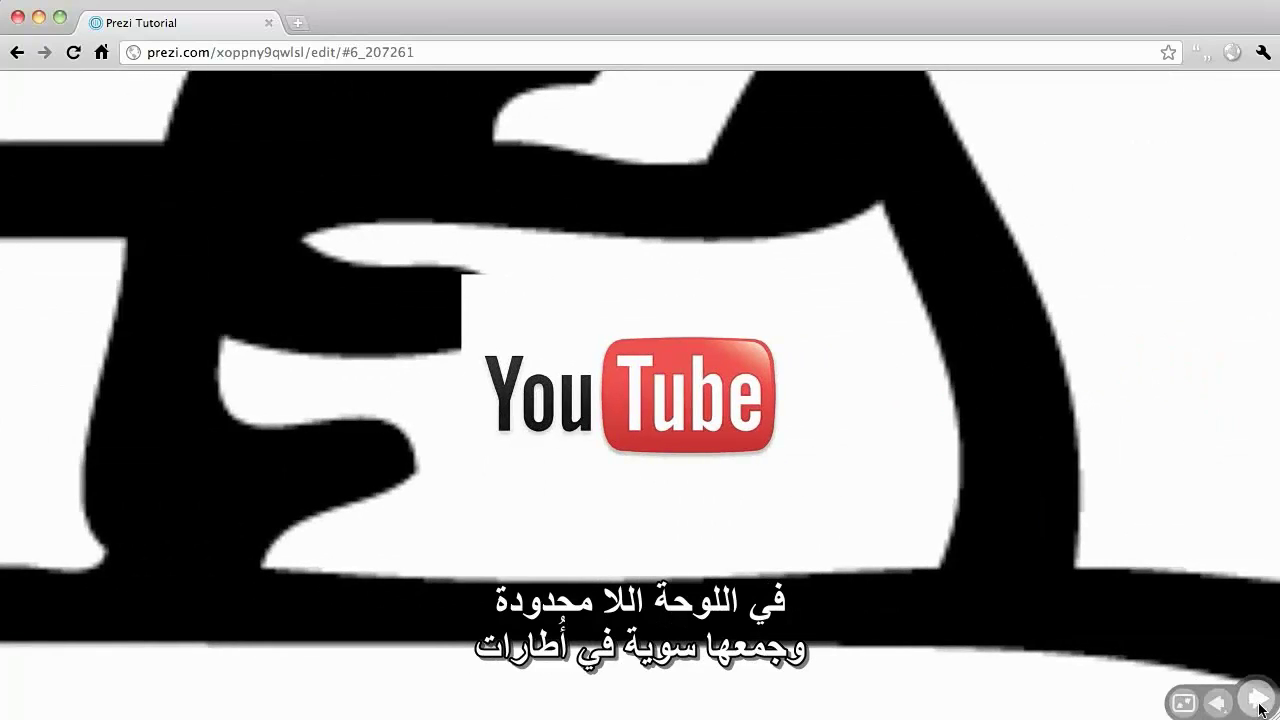
{"action": "left_click", "coordinate": [1261, 708]}
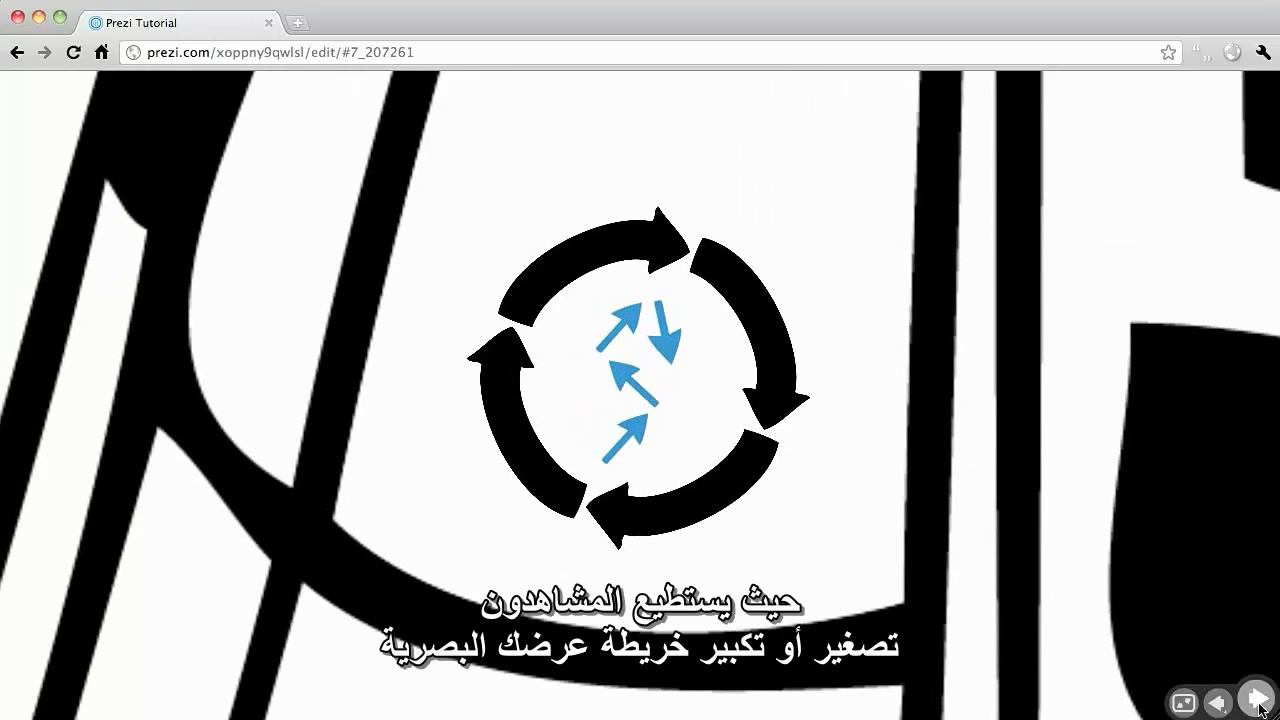
{"action": "left_click", "coordinate": [1261, 708]}
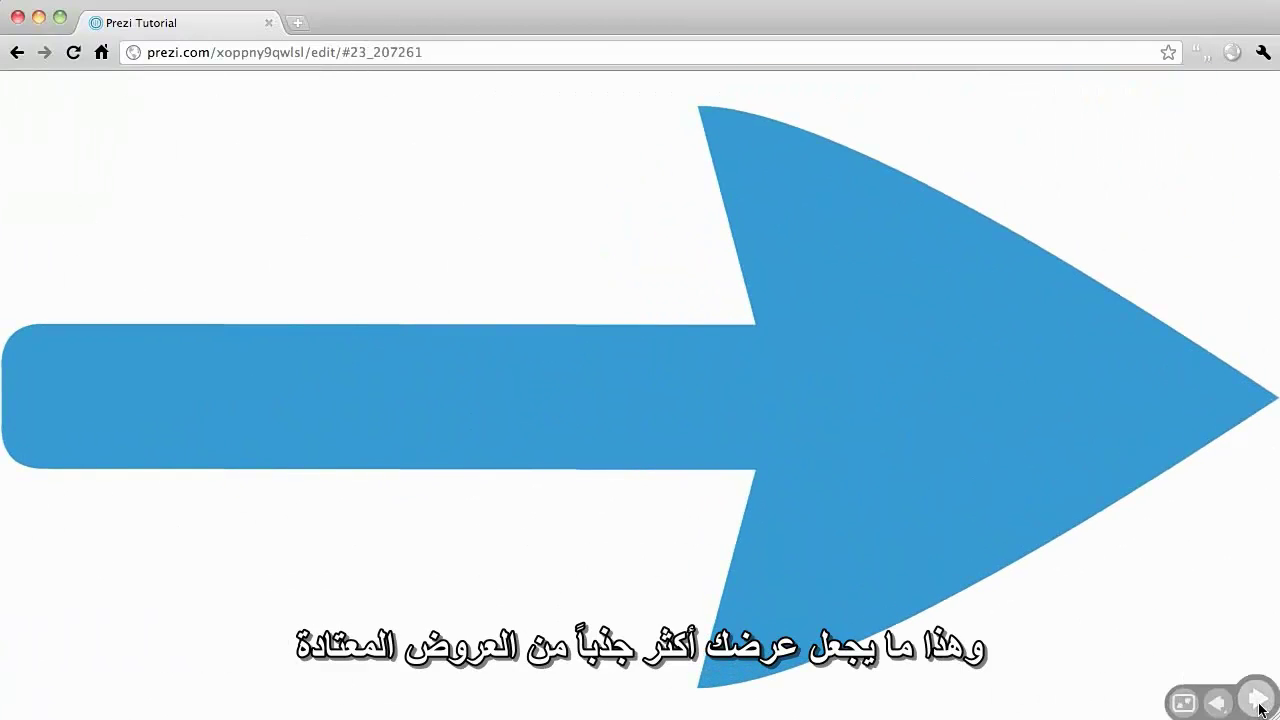
{"action": "left_click", "coordinate": [1261, 708]}
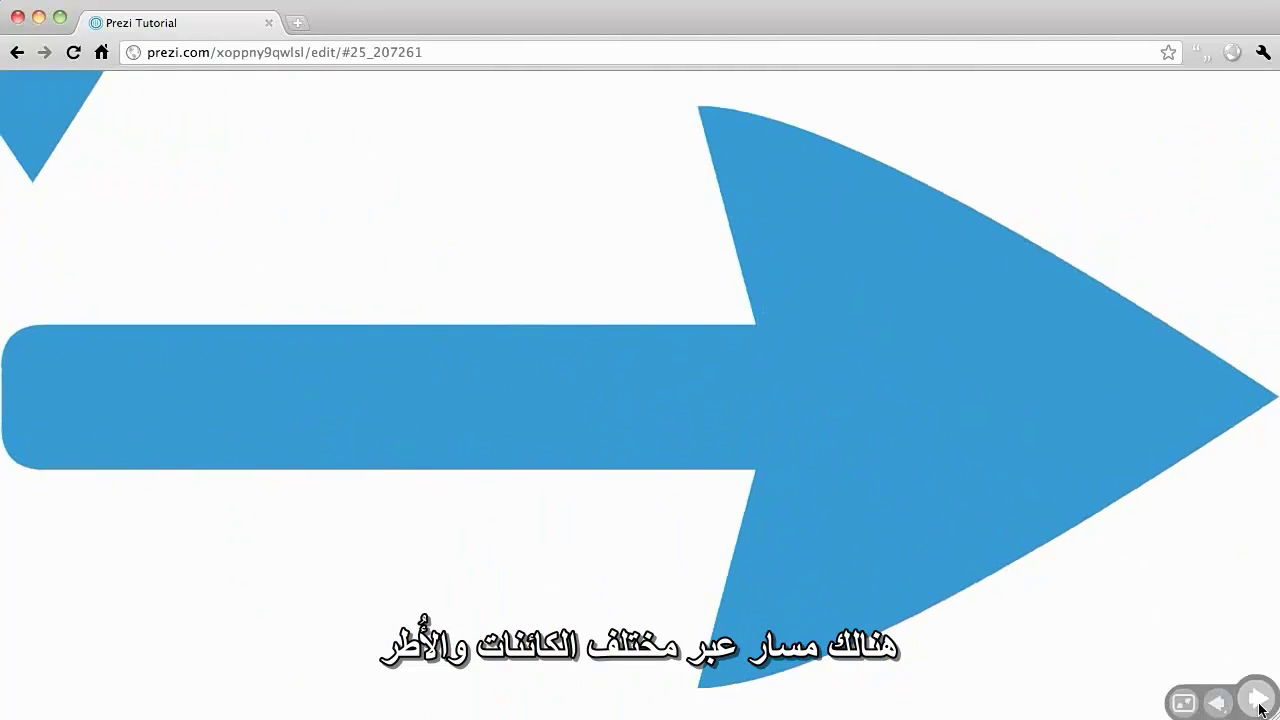
{"action": "left_click", "coordinate": [1261, 708]}
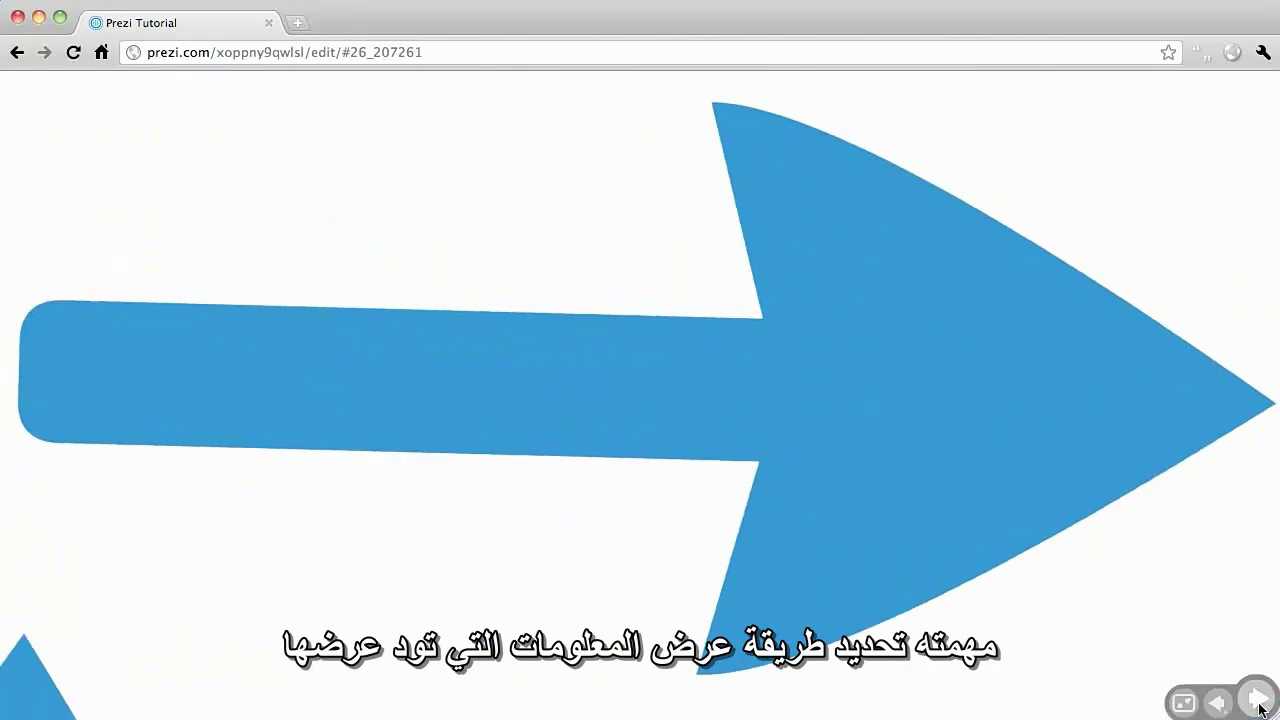
{"action": "left_click", "coordinate": [1261, 708]}
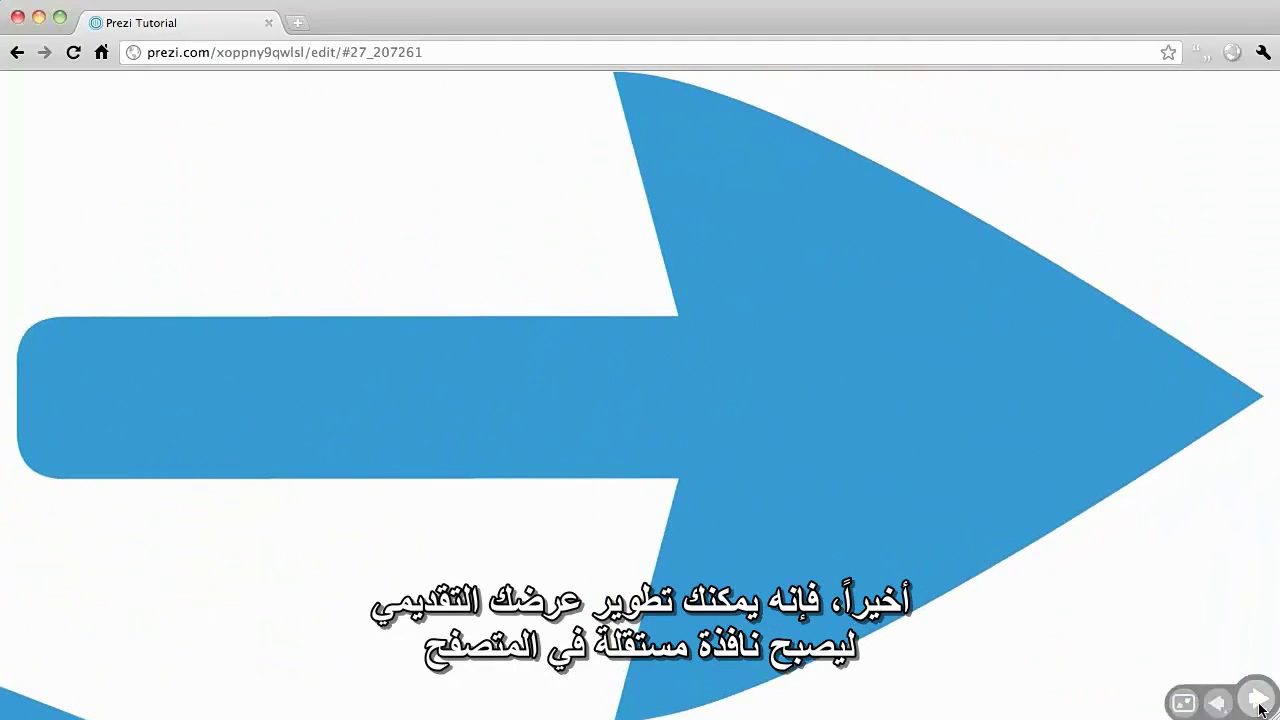
{"action": "left_click", "coordinate": [1261, 708]}
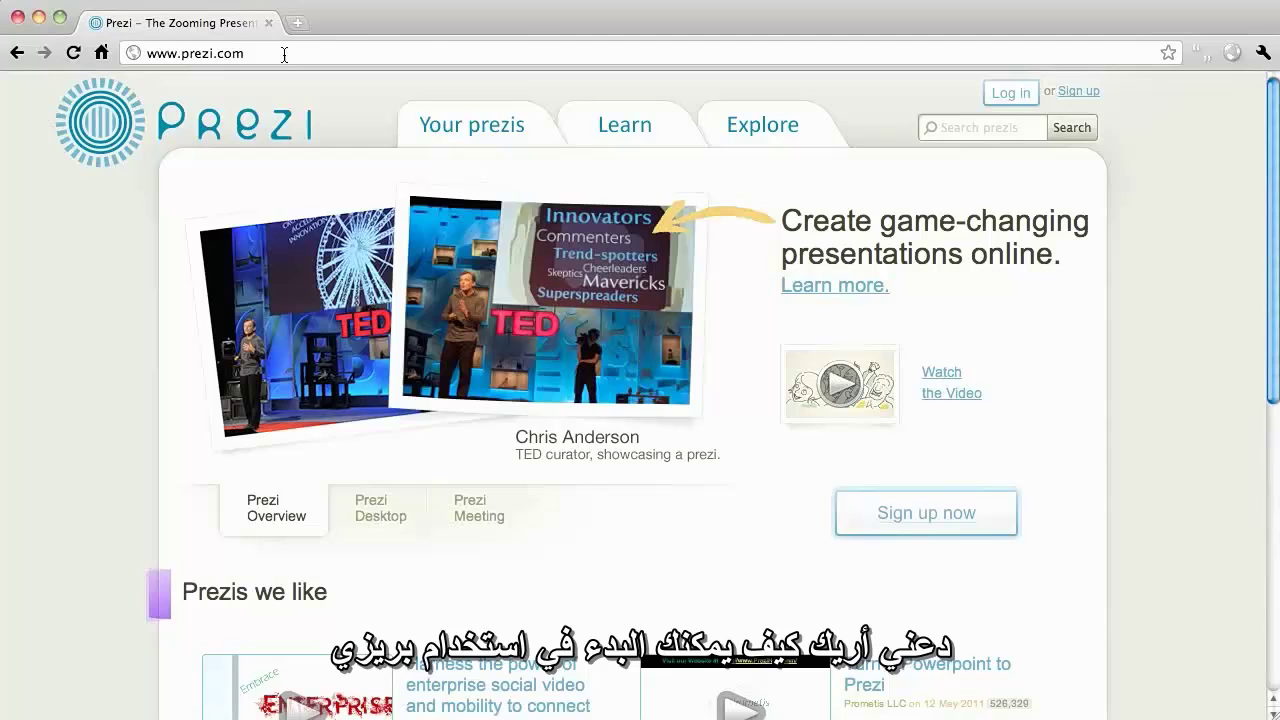
Load prezi.com and claim the free Student/Teacher Enjoy license through Sign up
{"action": "left_click", "coordinate": [284, 53]}
{"action": "key", "text": "Return"}
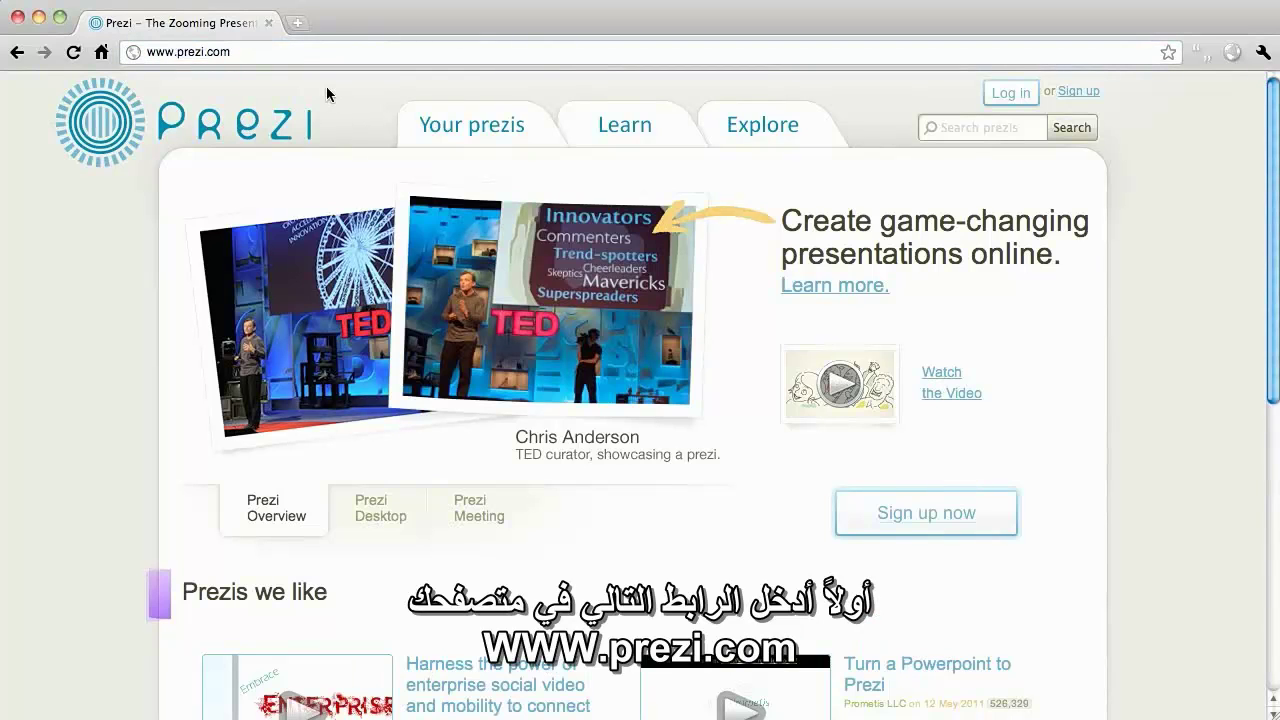
{"action": "left_click", "coordinate": [1079, 91]}
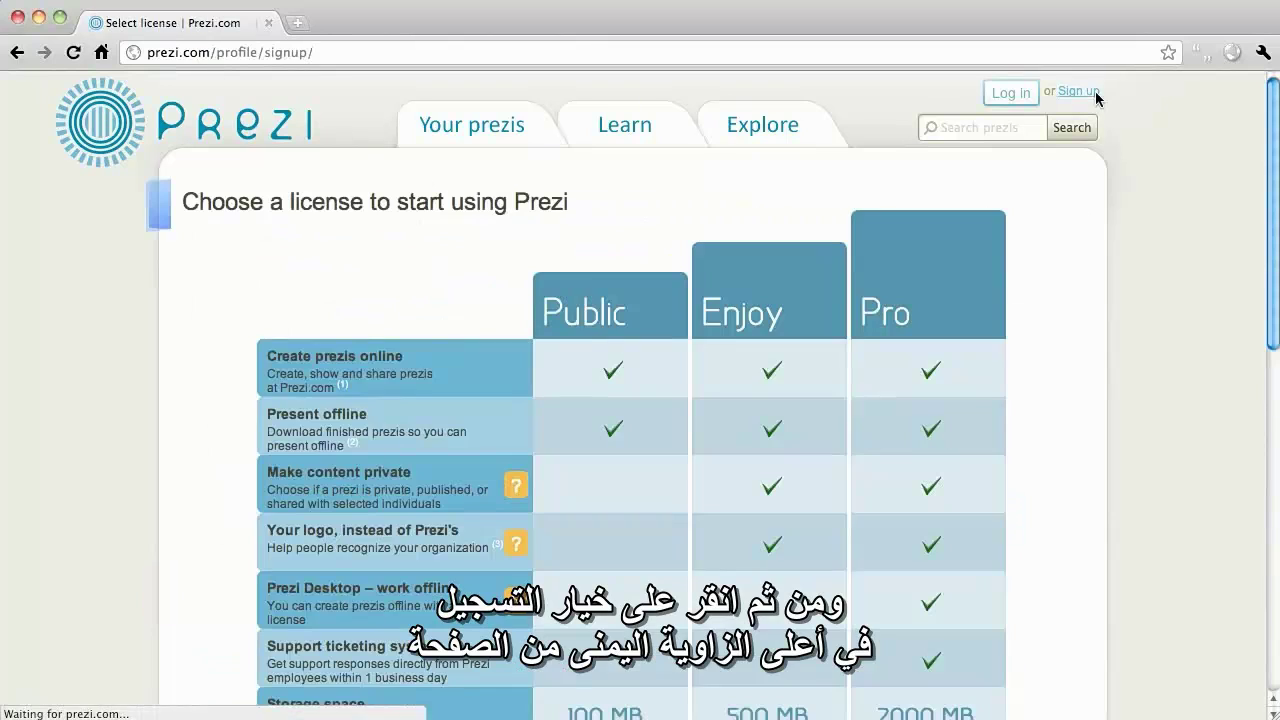
{"action": "scroll", "coordinate": [581, 278], "scroll_direction": "down", "scroll_amount": 5}
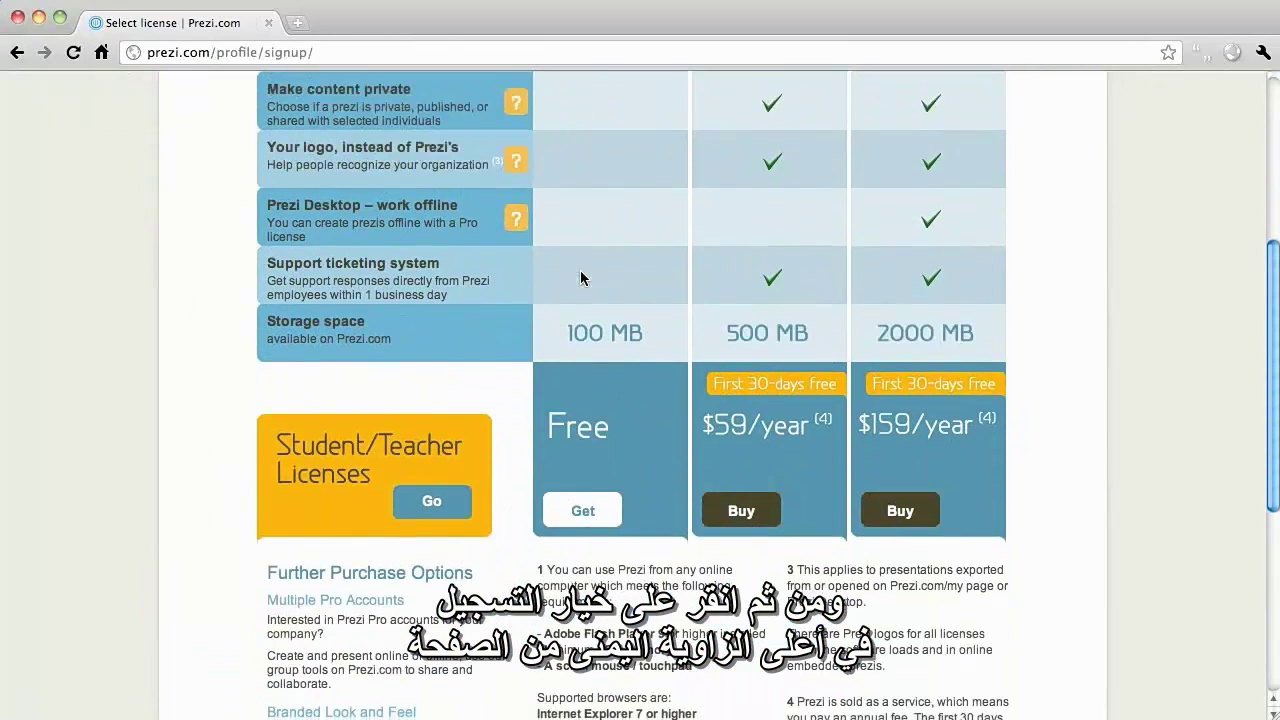
{"action": "left_click", "coordinate": [443, 477]}
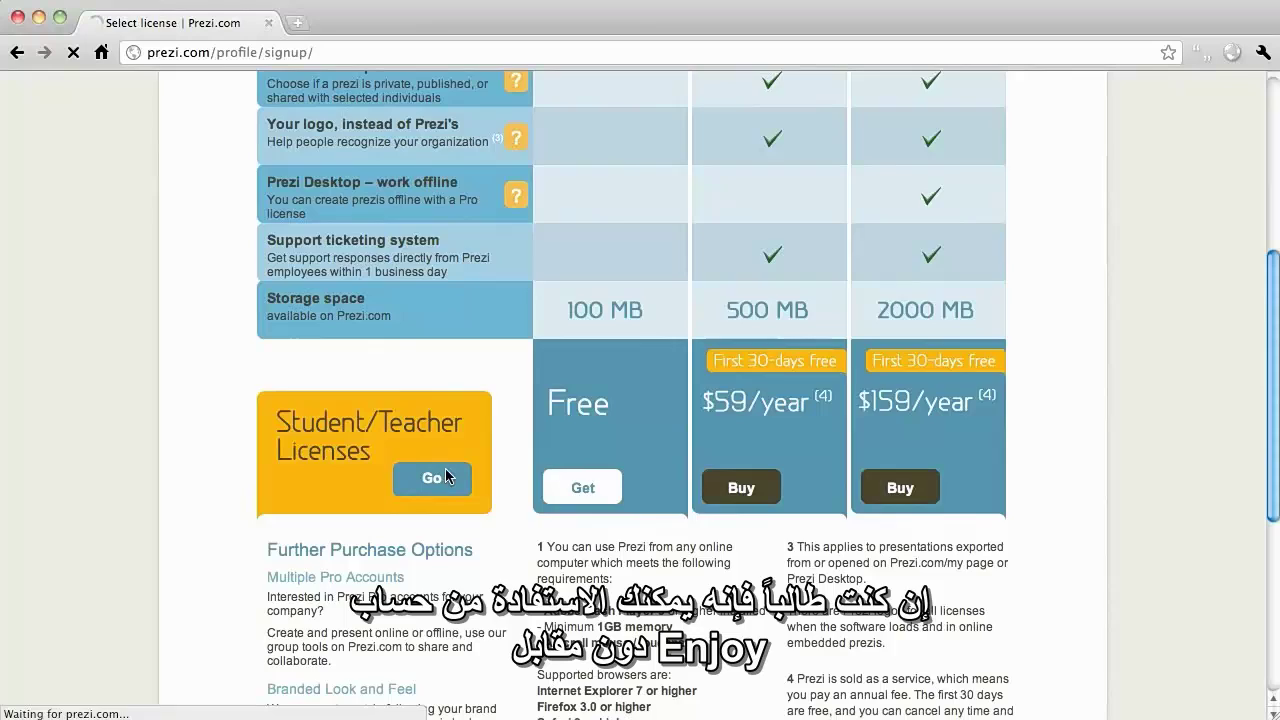
{"action": "scroll", "coordinate": [775, 317], "scroll_direction": "down", "scroll_amount": 4}
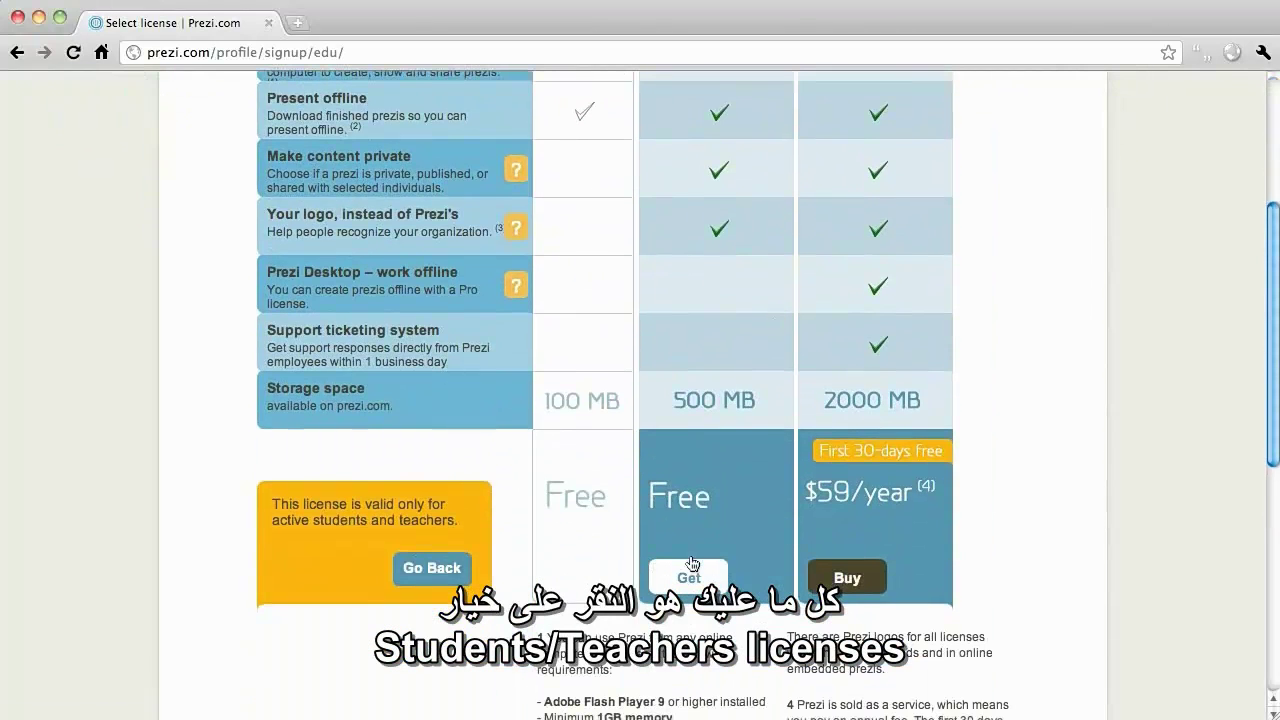
{"action": "left_click", "coordinate": [690, 566]}
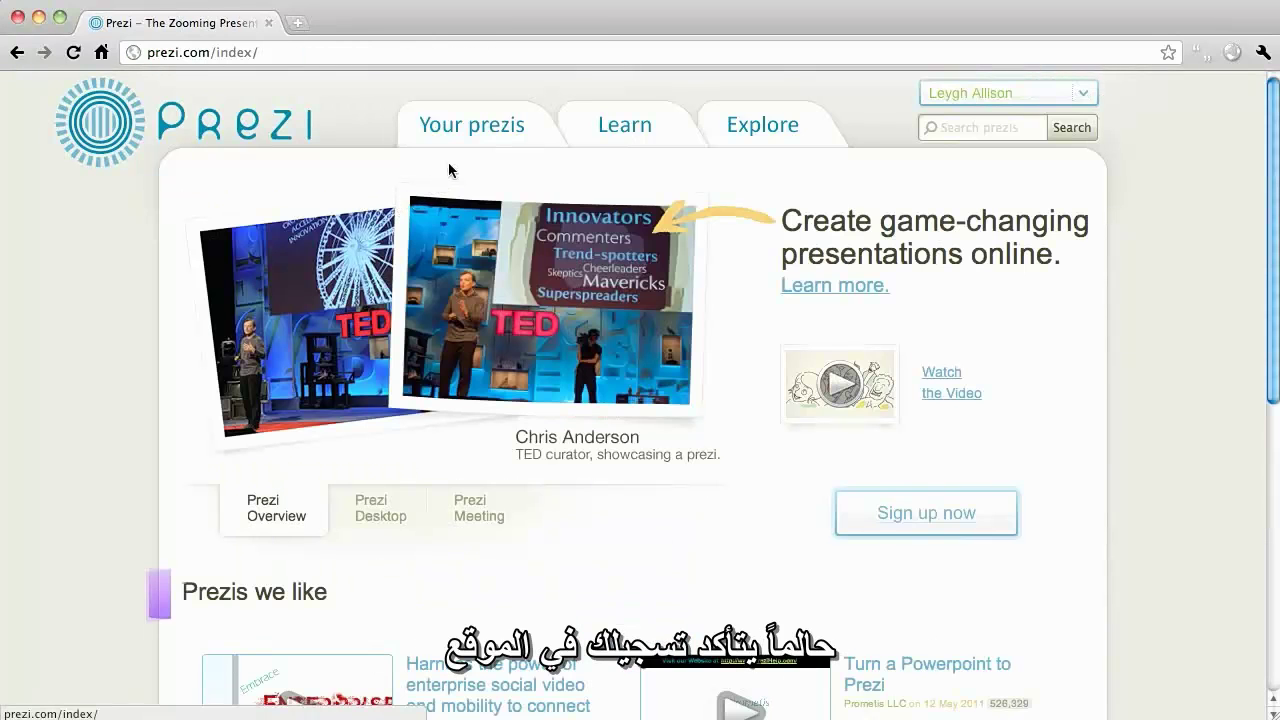
From Your prezis, create a new prezi titled 'Title' with the description 'Description'
{"action": "left_click", "coordinate": [460, 127]}
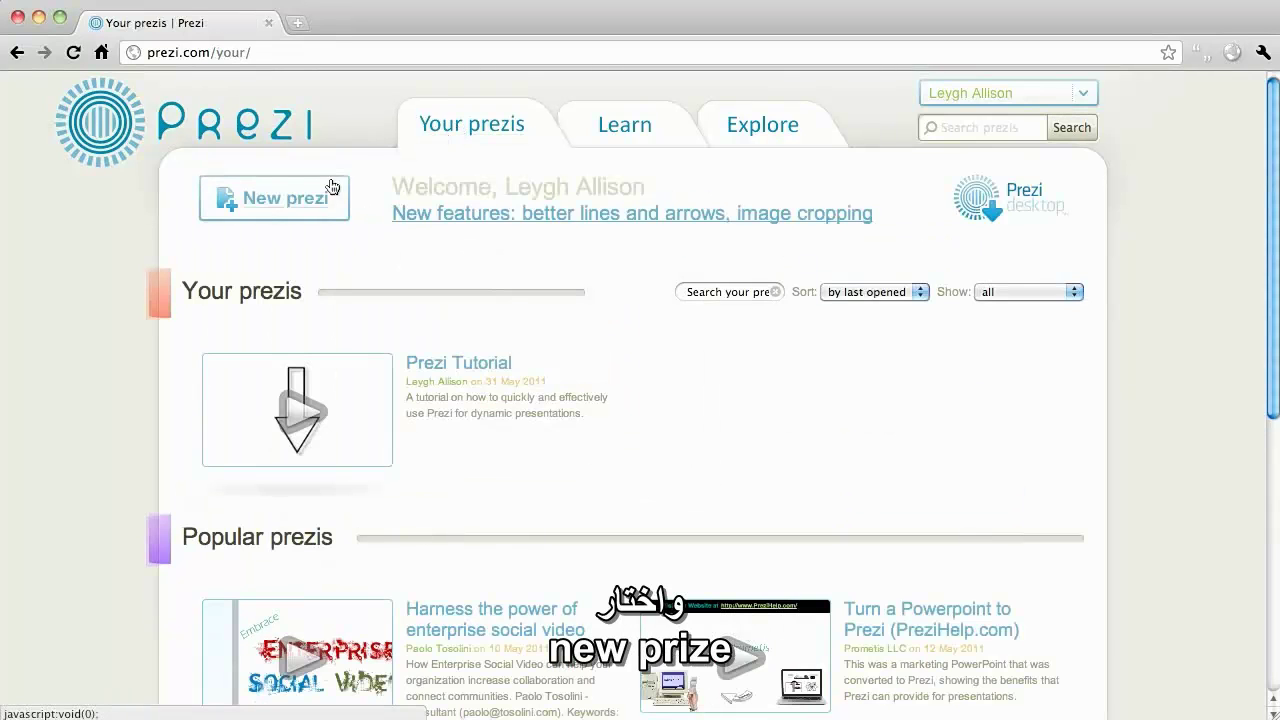
{"action": "left_click", "coordinate": [332, 190]}
{"action": "left_click", "coordinate": [374, 262]}
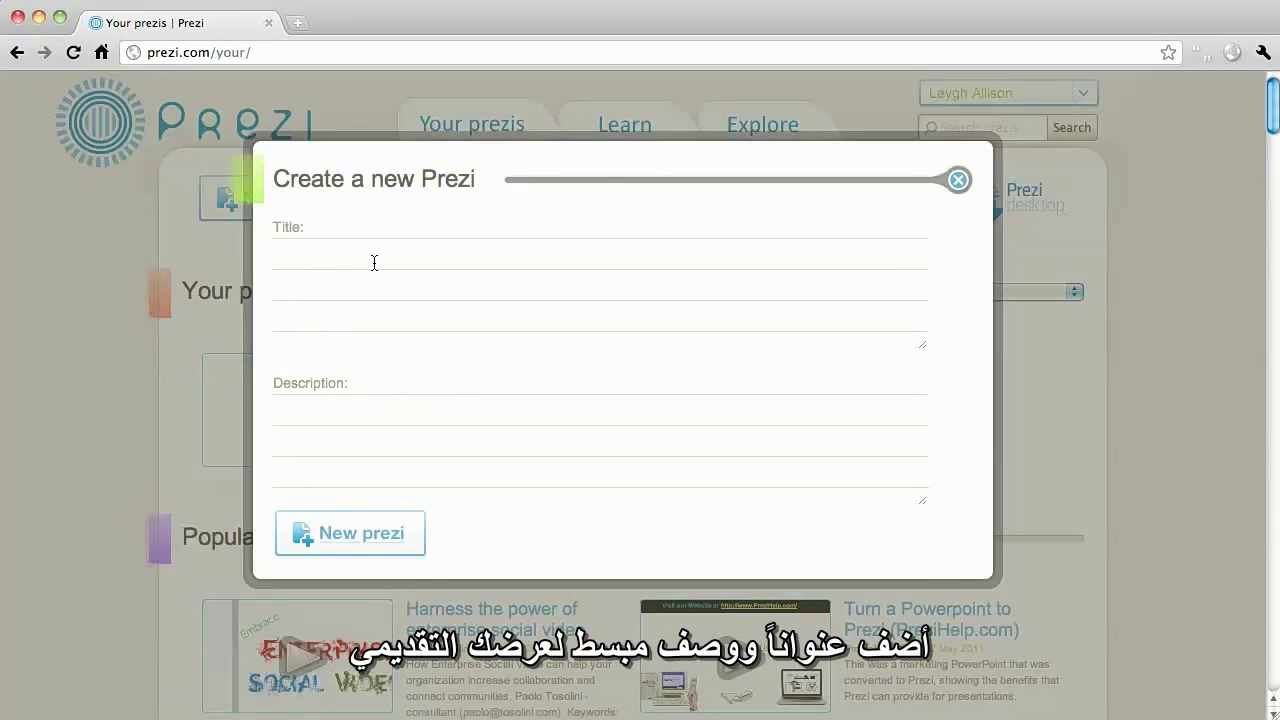
{"action": "type", "text": "Title"}
{"action": "left_click", "coordinate": [343, 413]}
{"action": "type", "text": "Des"}
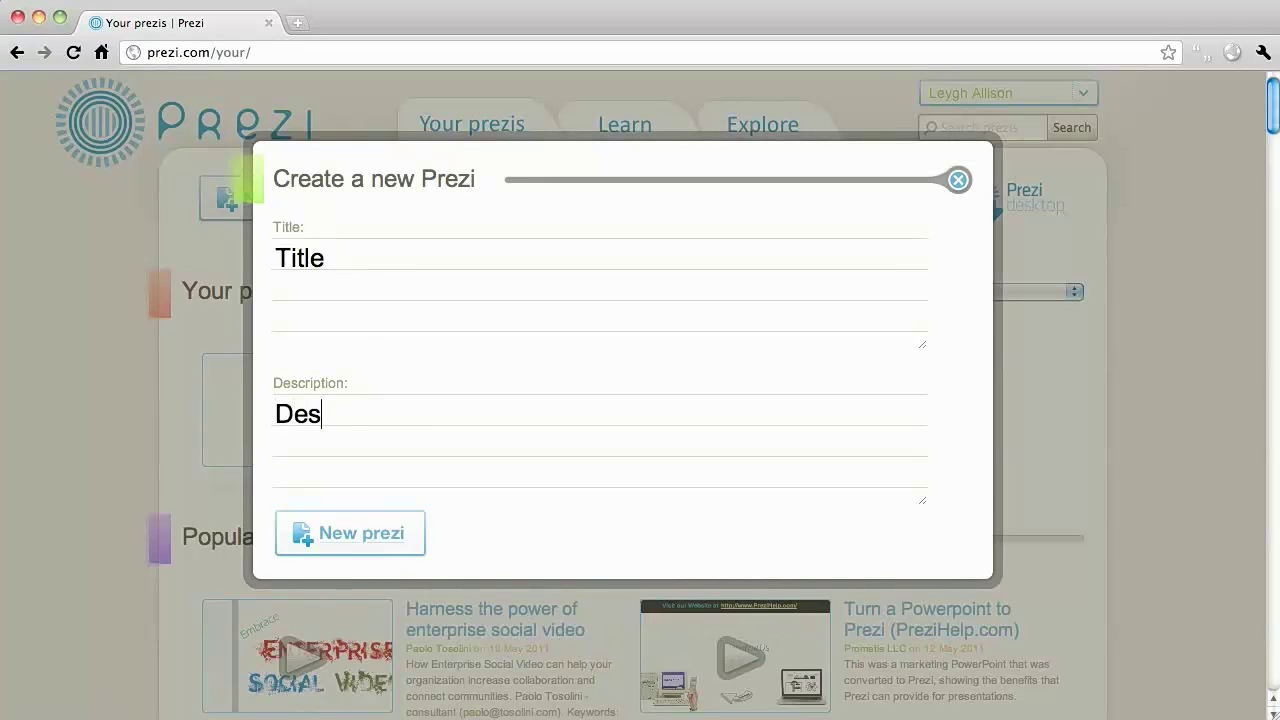
{"action": "type", "text": "cription"}
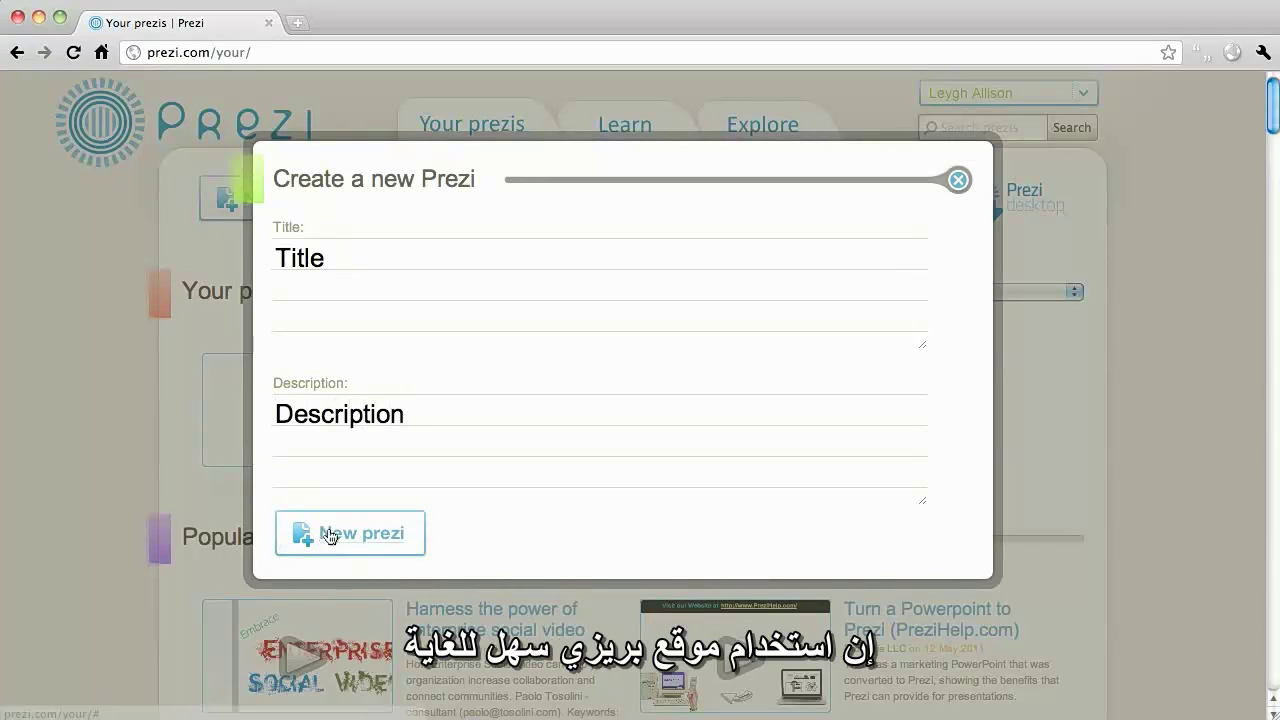
{"action": "left_click", "coordinate": [330, 532]}
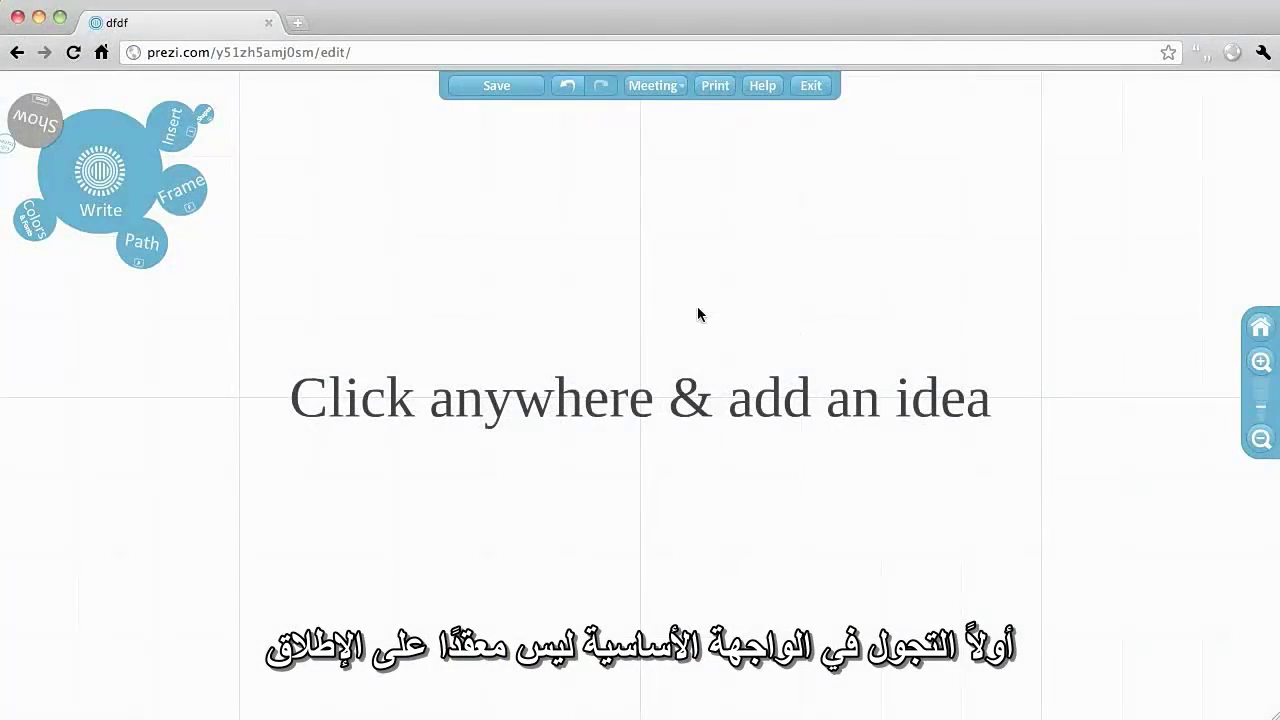
Pan and zoom around the new prezi's empty canvas
{"action": "mouse_move", "coordinate": [697, 306]}
{"action": "left_mouse_down"}
{"action": "mouse_move", "coordinate": [694, 294]}
{"action": "mouse_move", "coordinate": [649, 289]}
{"action": "mouse_move", "coordinate": [634, 317]}
{"action": "mouse_move", "coordinate": [666, 336]}
{"action": "mouse_move", "coordinate": [694, 330]}
{"action": "mouse_move", "coordinate": [693, 311]}
{"action": "left_mouse_up"}
{"action": "scroll", "coordinate": [693, 317], "scroll_direction": "down", "scroll_amount": 1}
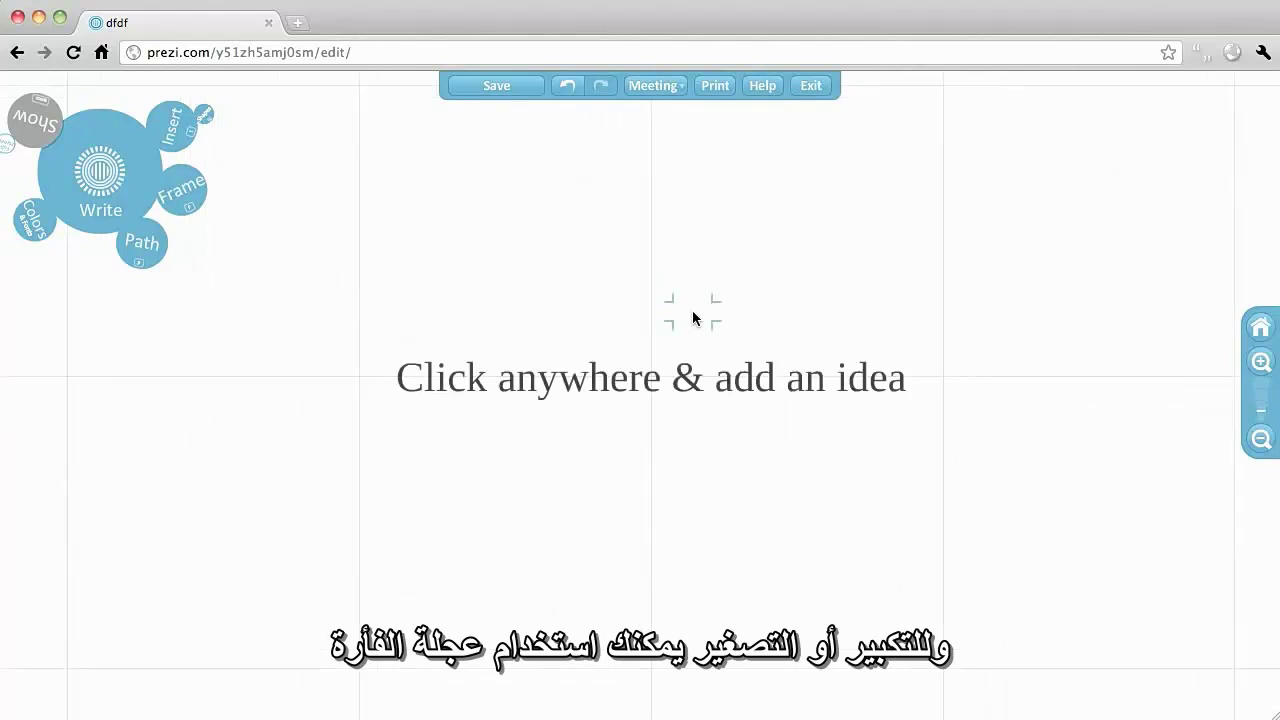
{"action": "scroll", "coordinate": [691, 317], "scroll_direction": "up", "scroll_amount": 2}
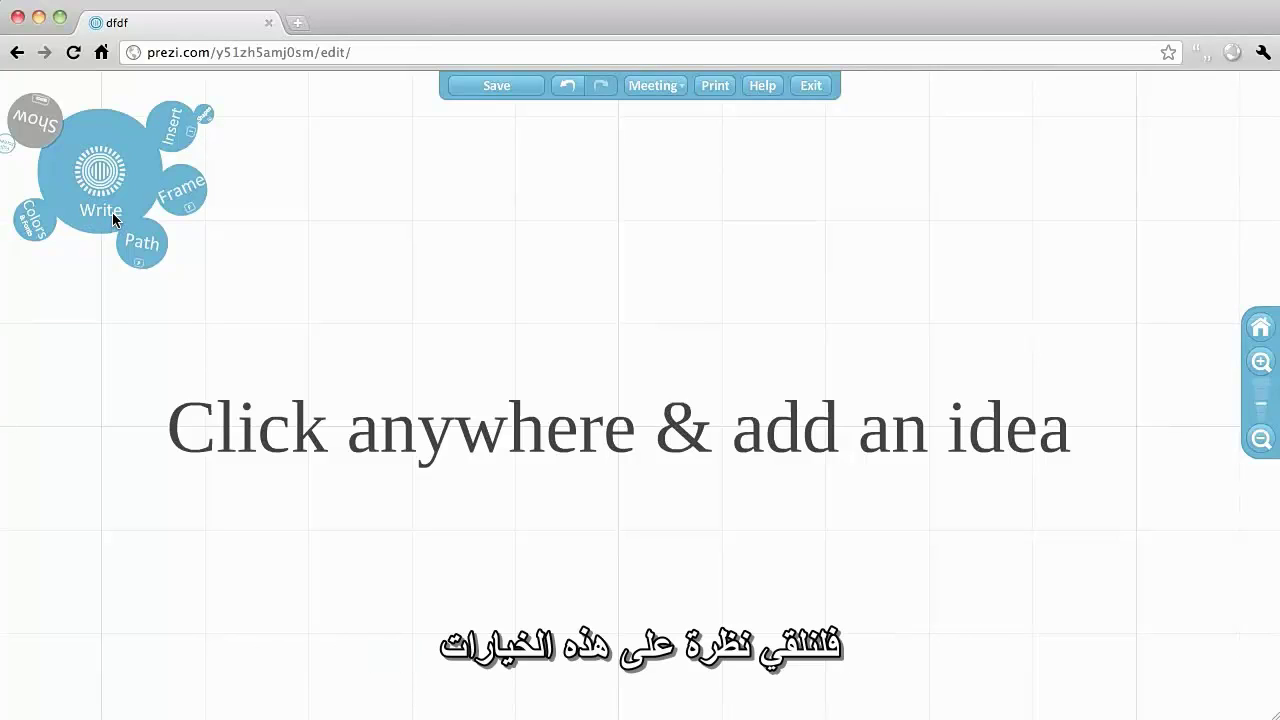
Add the text 'Idea' to the empty canvas
{"action": "left_click", "coordinate": [553, 283]}
{"action": "type", "text": "Idea"}
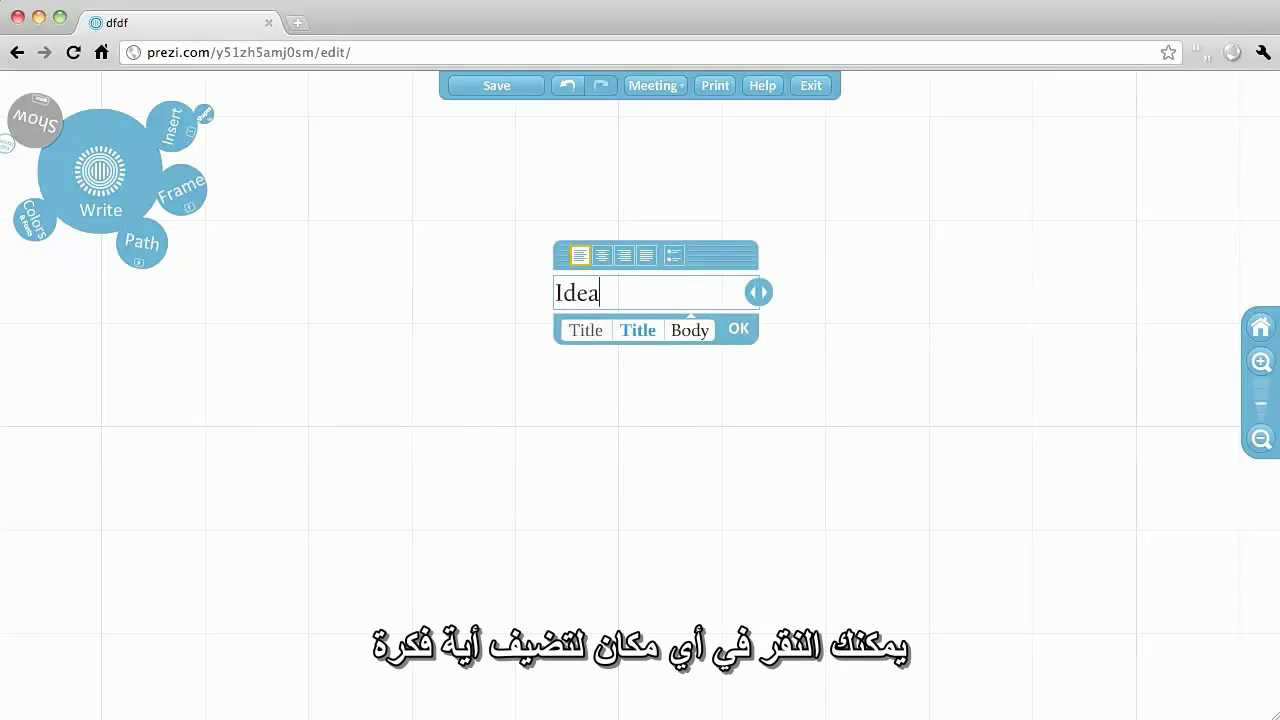
{"action": "left_click", "coordinate": [790, 293]}
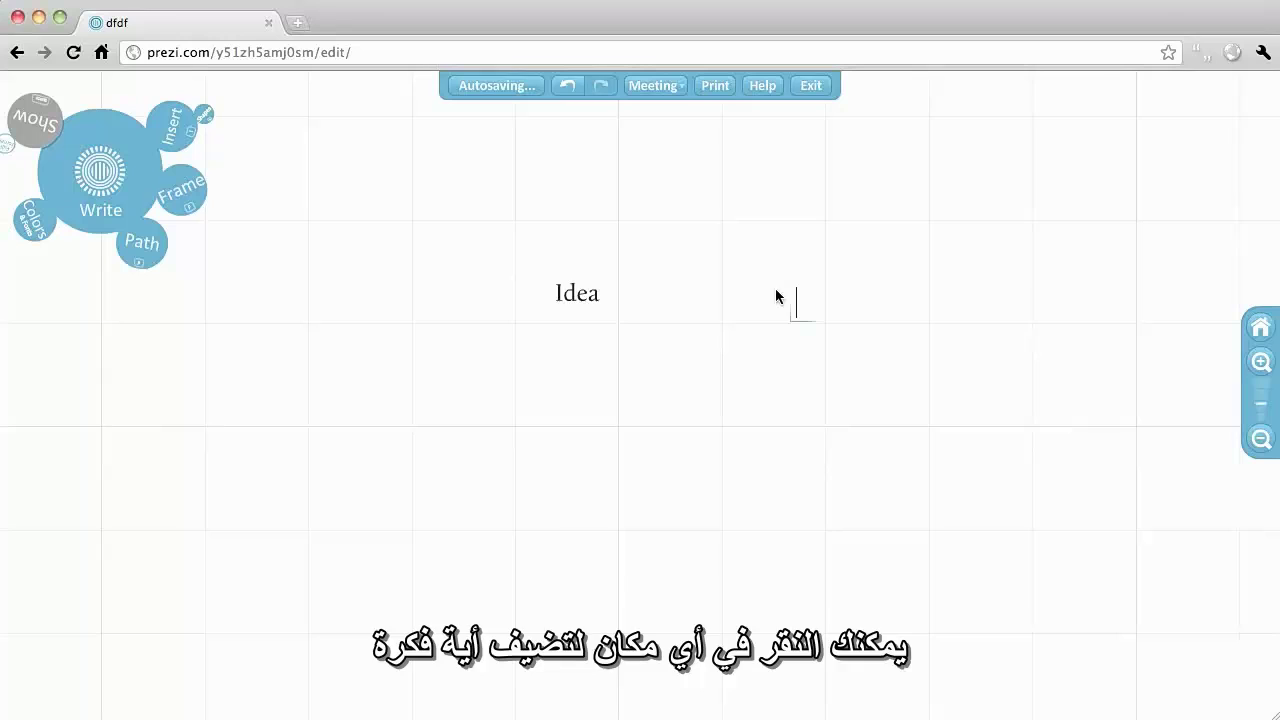
Browse the Frame, Path and Insert options, then apply the Night Talk colour theme
{"action": "left_click", "coordinate": [183, 188]}
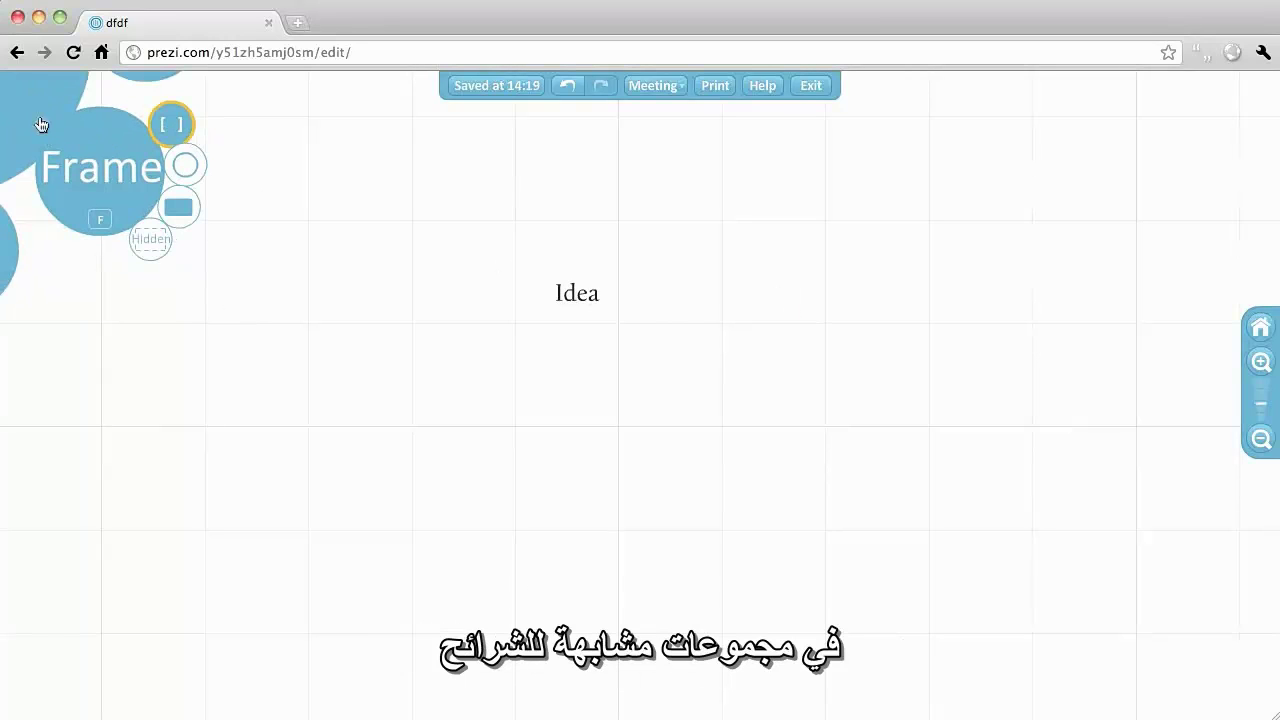
{"action": "left_click", "coordinate": [41, 124]}
{"action": "left_click", "coordinate": [127, 244]}
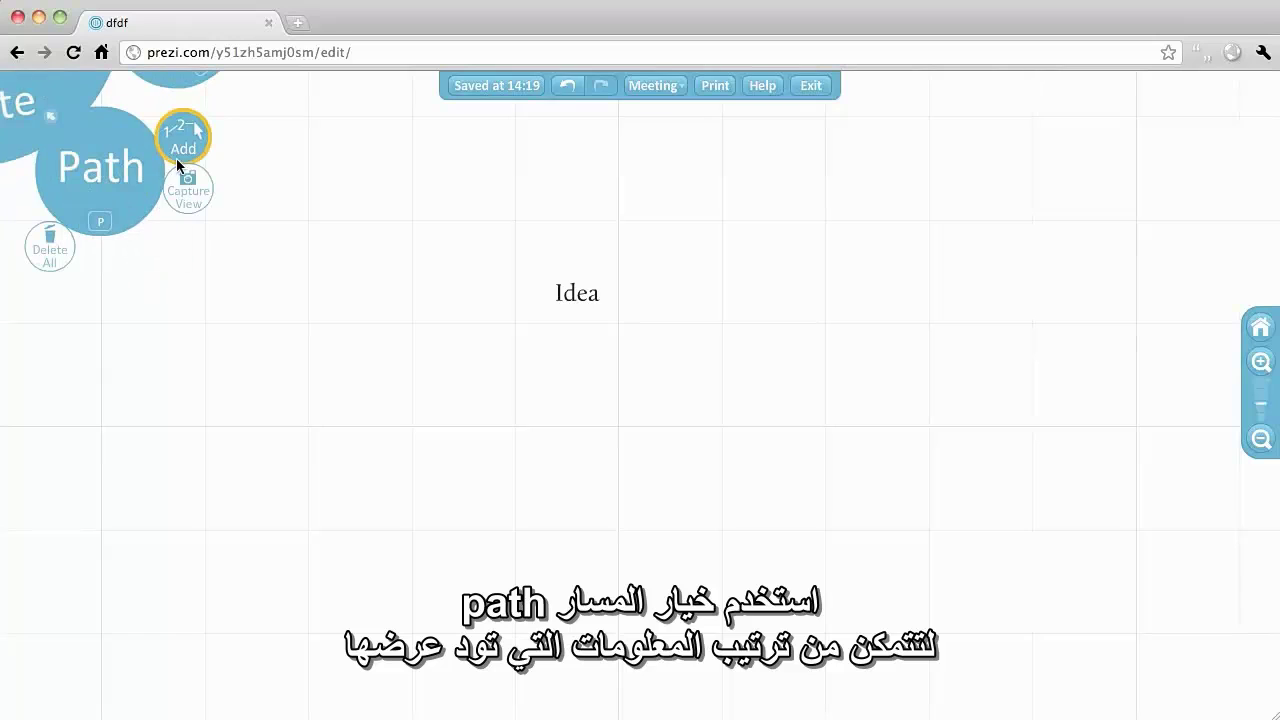
{"action": "left_click", "coordinate": [52, 124]}
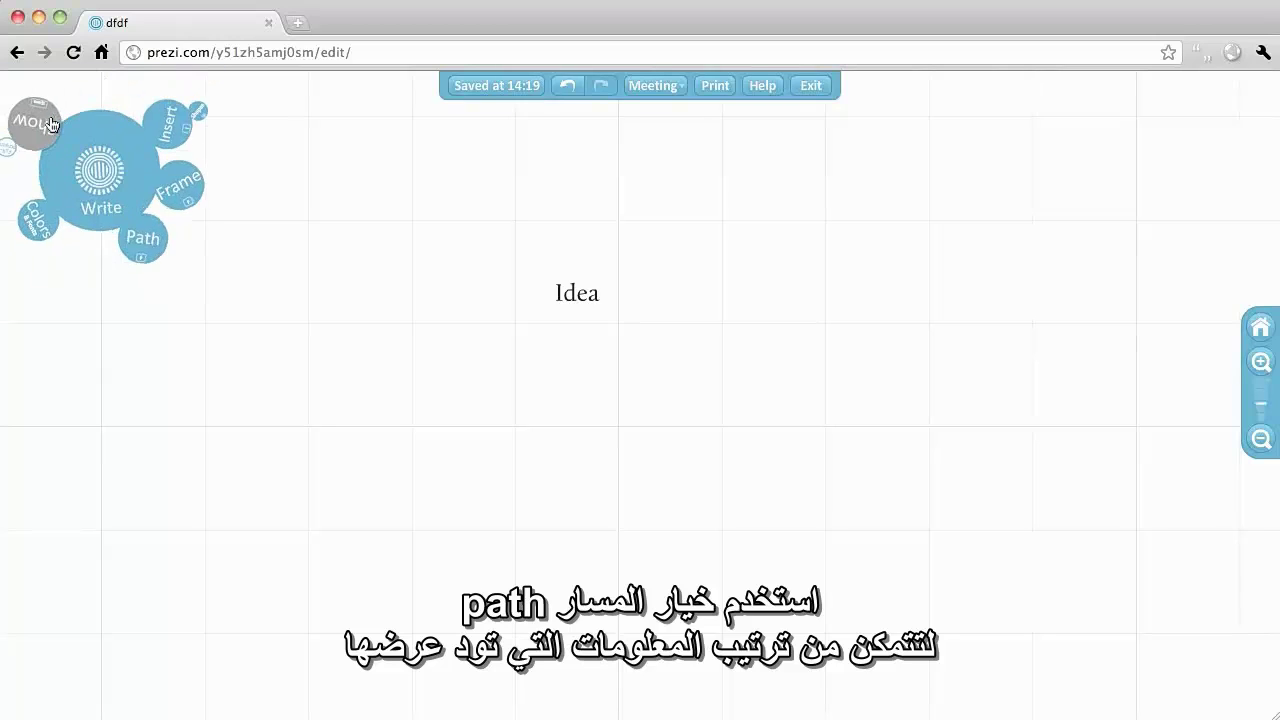
{"action": "left_click", "coordinate": [170, 122]}
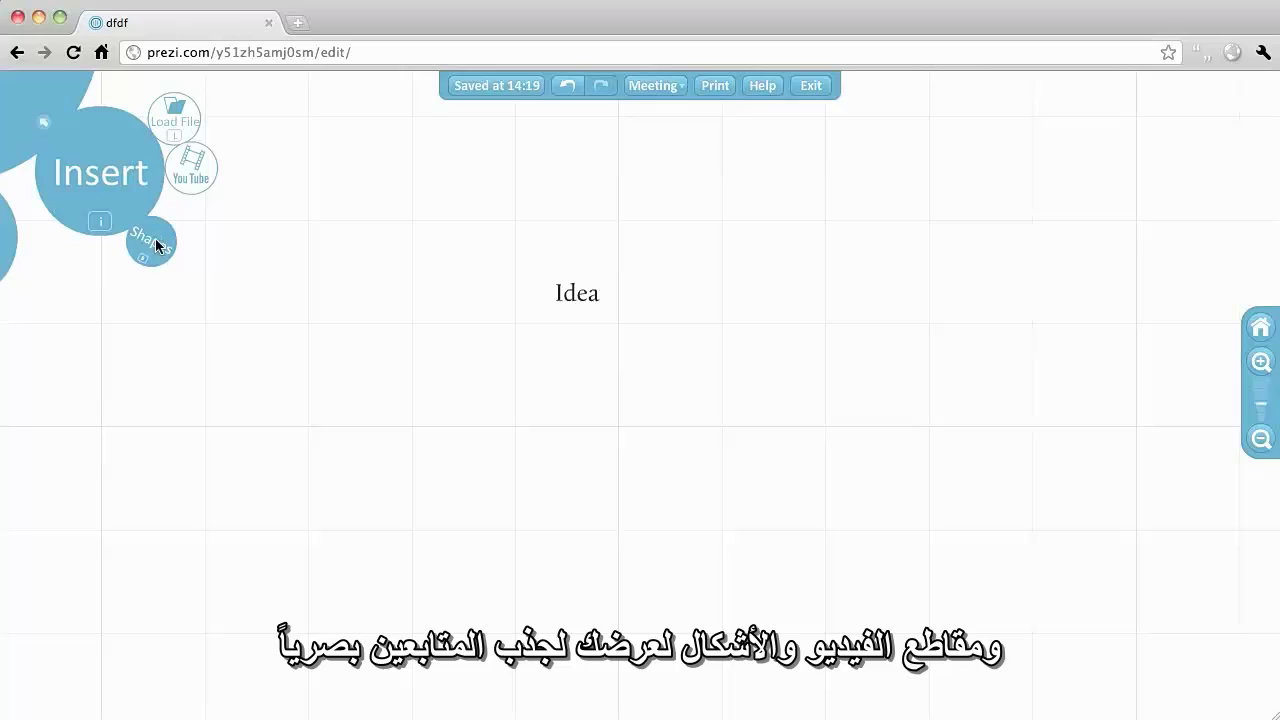
{"action": "left_click", "coordinate": [43, 129]}
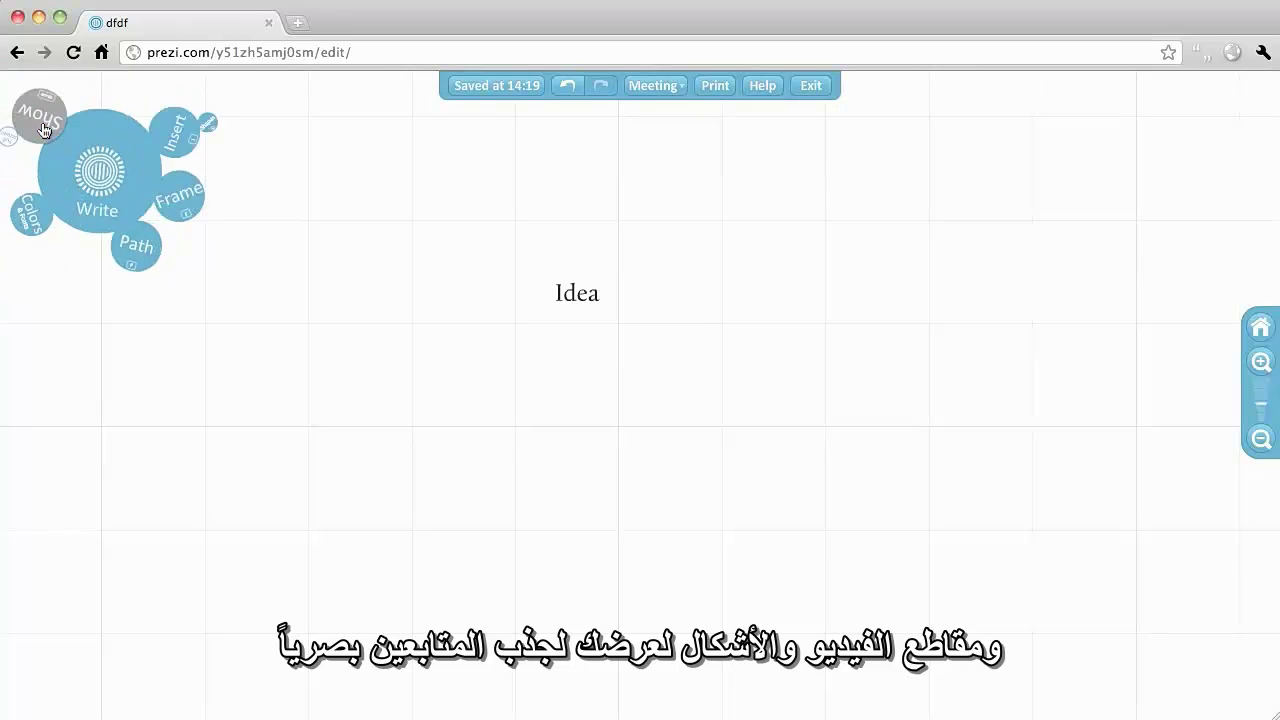
{"action": "left_click", "coordinate": [27, 226]}
{"action": "left_click", "coordinate": [372, 318]}
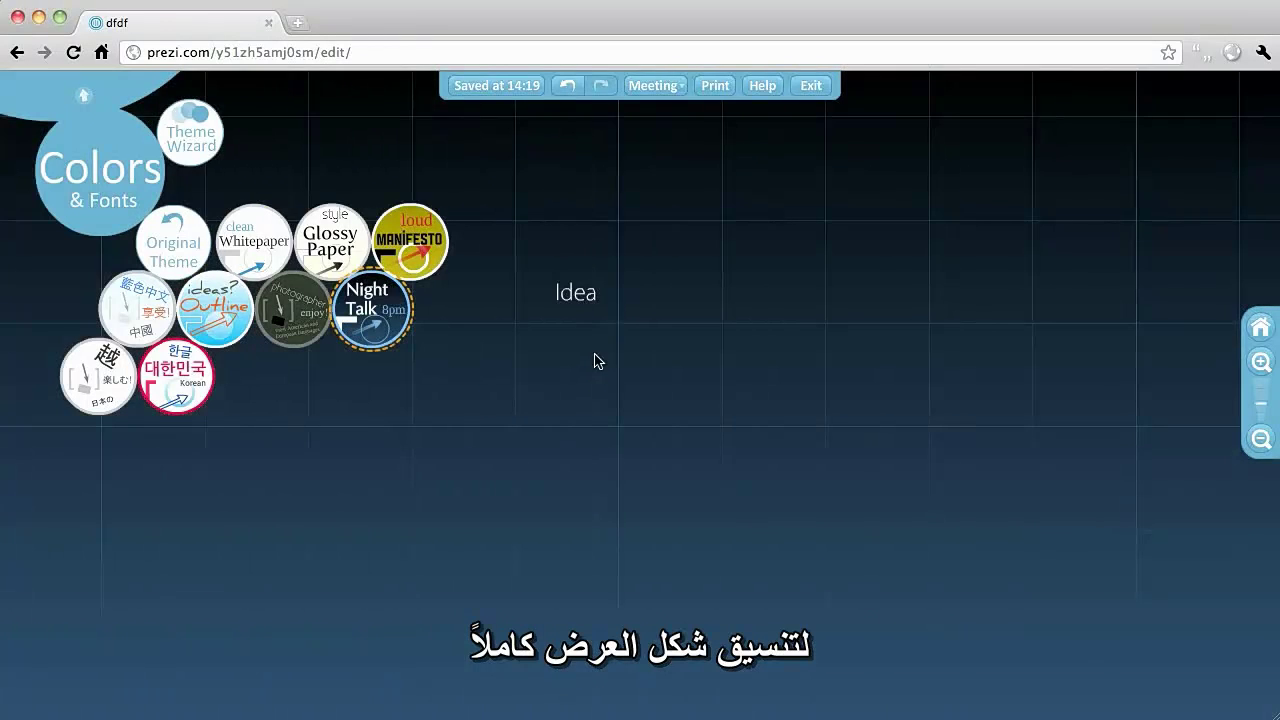
Nudge and rotate the Idea text, delete it, and save the prezi
{"action": "left_click", "coordinate": [83, 101]}
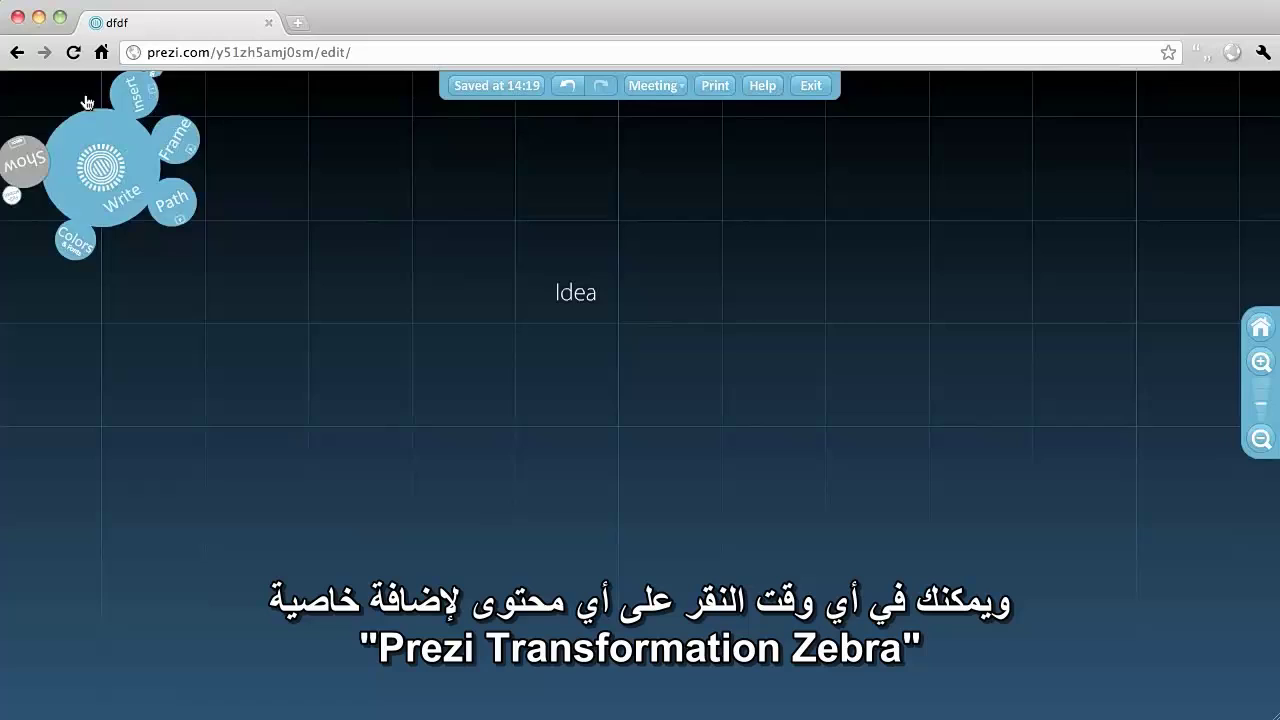
{"action": "left_click", "coordinate": [582, 302]}
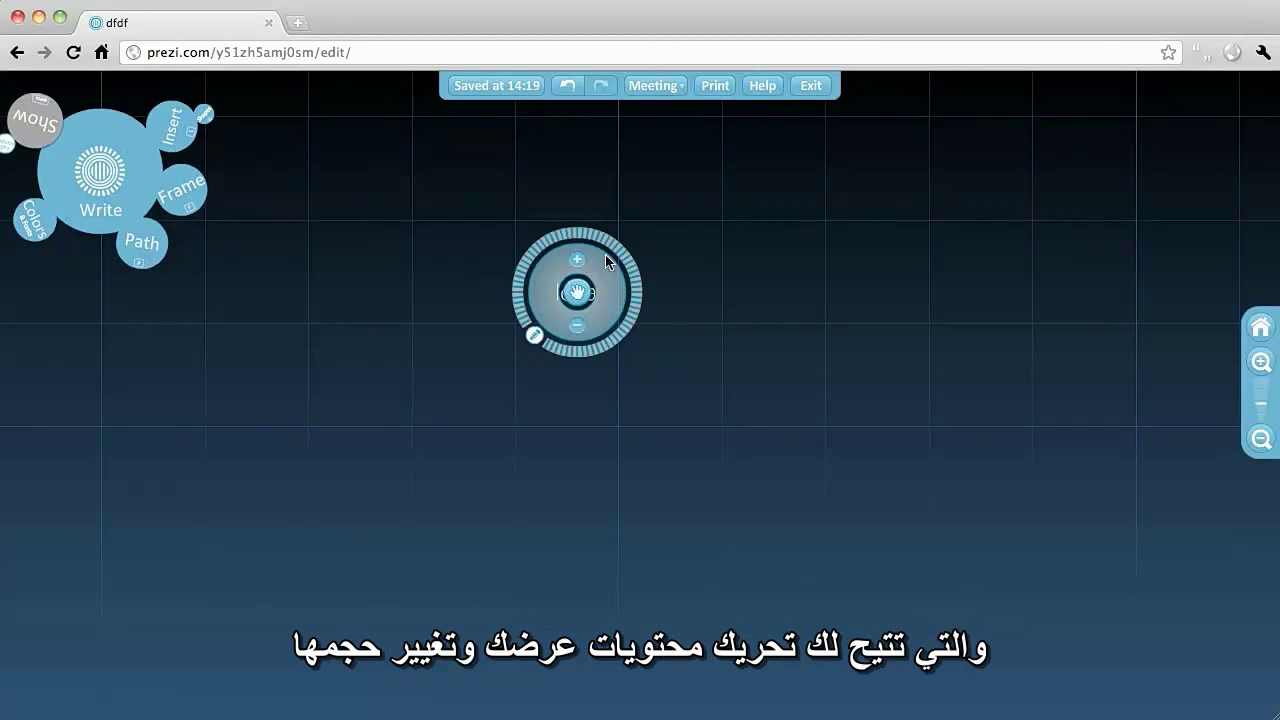
{"action": "mouse_move", "coordinate": [585, 286]}
{"action": "left_mouse_down"}
{"action": "mouse_move", "coordinate": [643, 286]}
{"action": "mouse_move", "coordinate": [577, 297]}
{"action": "left_mouse_up"}
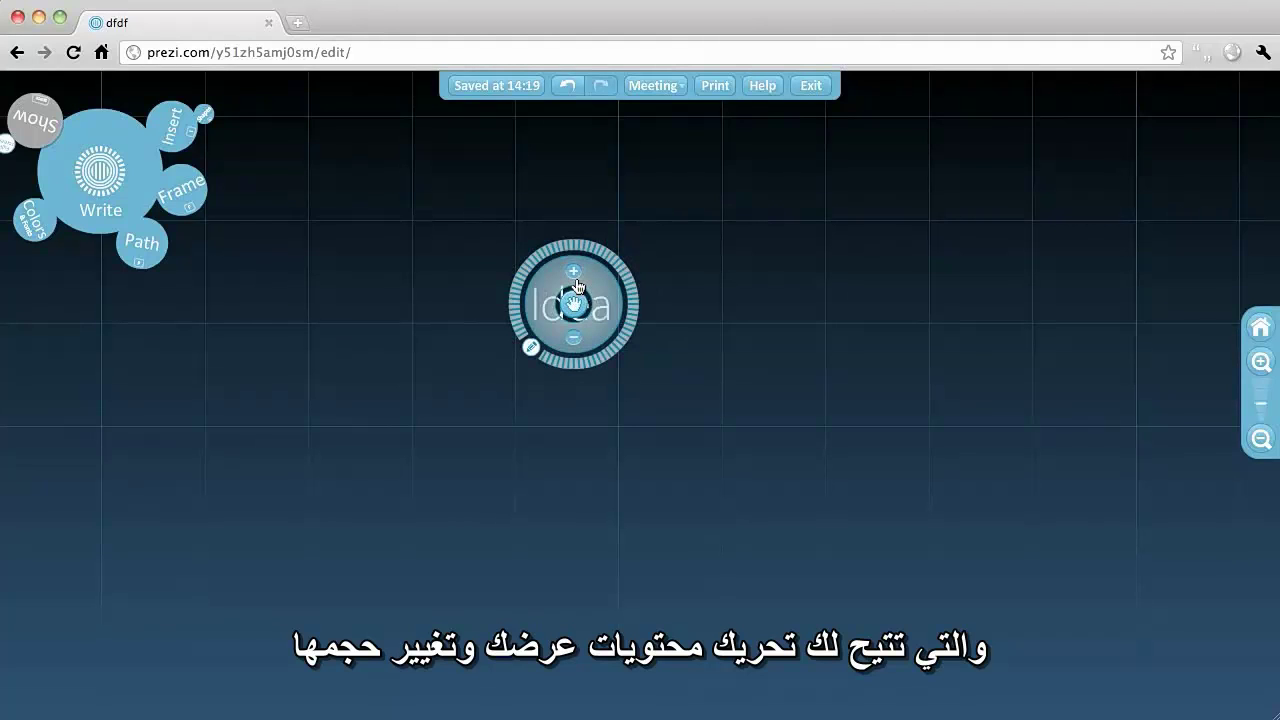
{"action": "mouse_move", "coordinate": [598, 248]}
{"action": "left_mouse_down"}
{"action": "mouse_move", "coordinate": [575, 242]}
{"action": "mouse_move", "coordinate": [600, 262]}
{"action": "left_mouse_up"}
{"action": "key", "text": "Delete"}
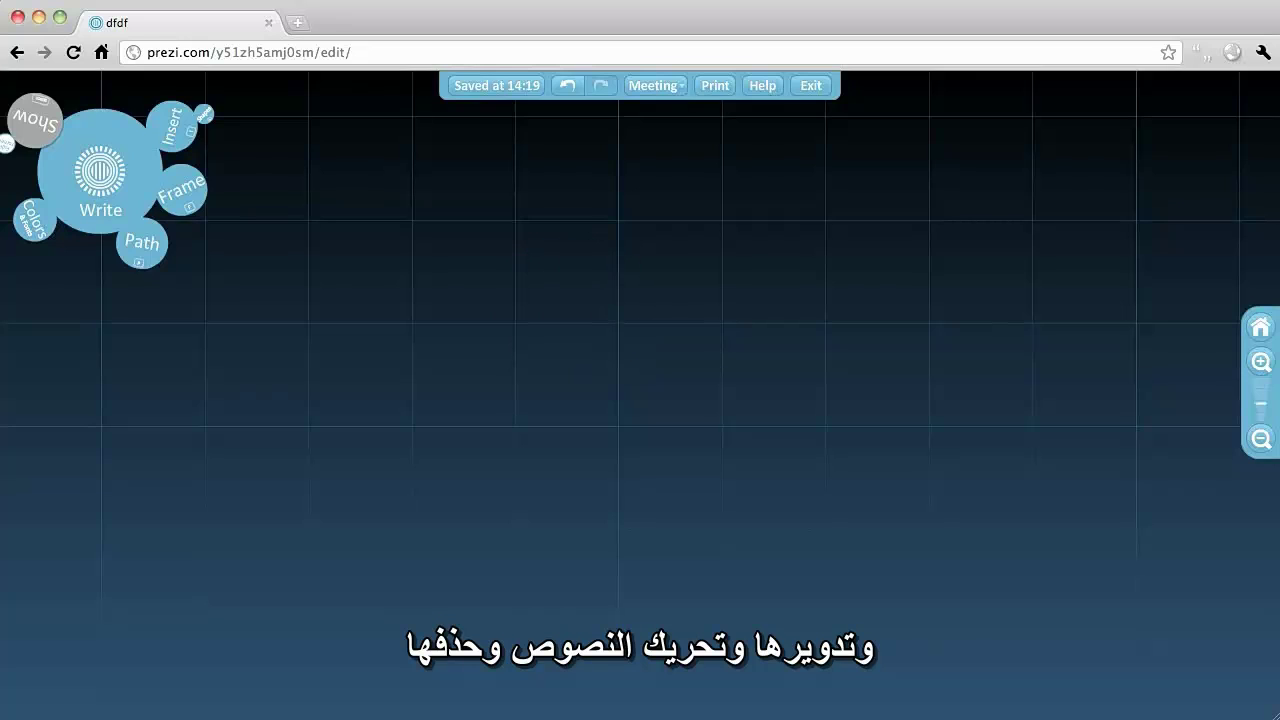
{"action": "left_click", "coordinate": [491, 87]}
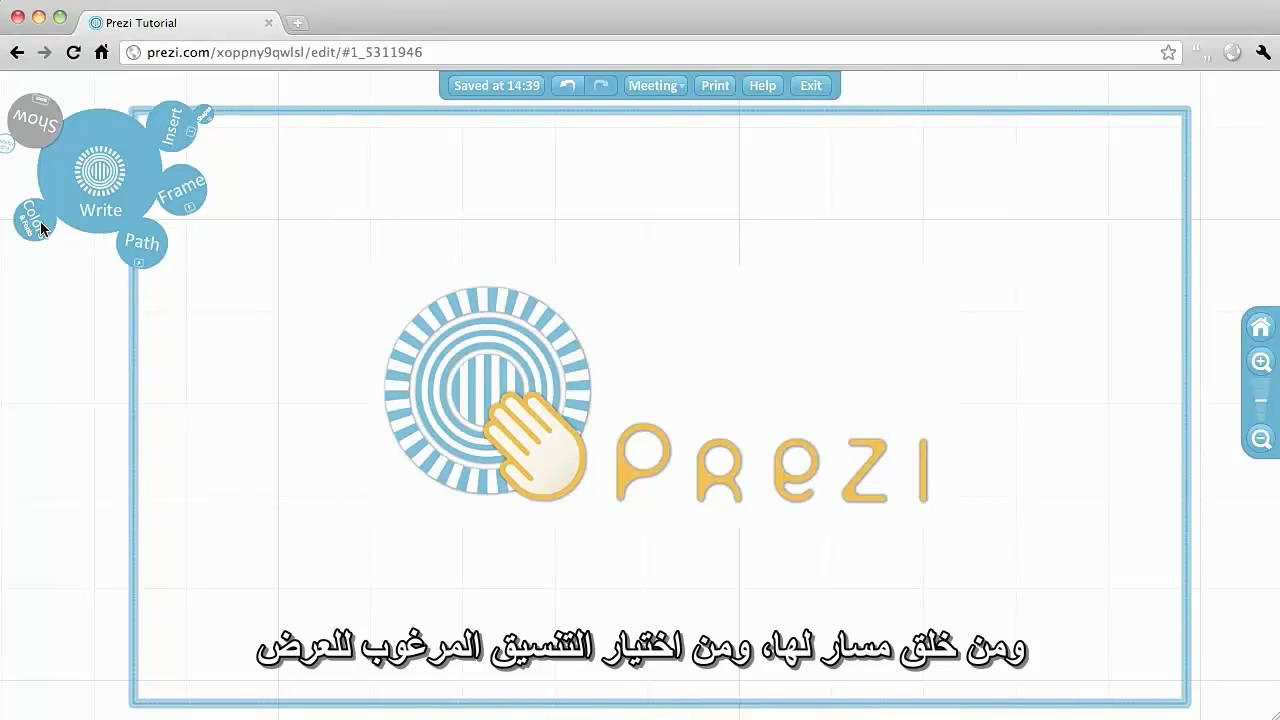
Play the Prezi Tutorial in Show mode, advancing to the easel frame and back to the logo
{"action": "left_click", "coordinate": [35, 126]}
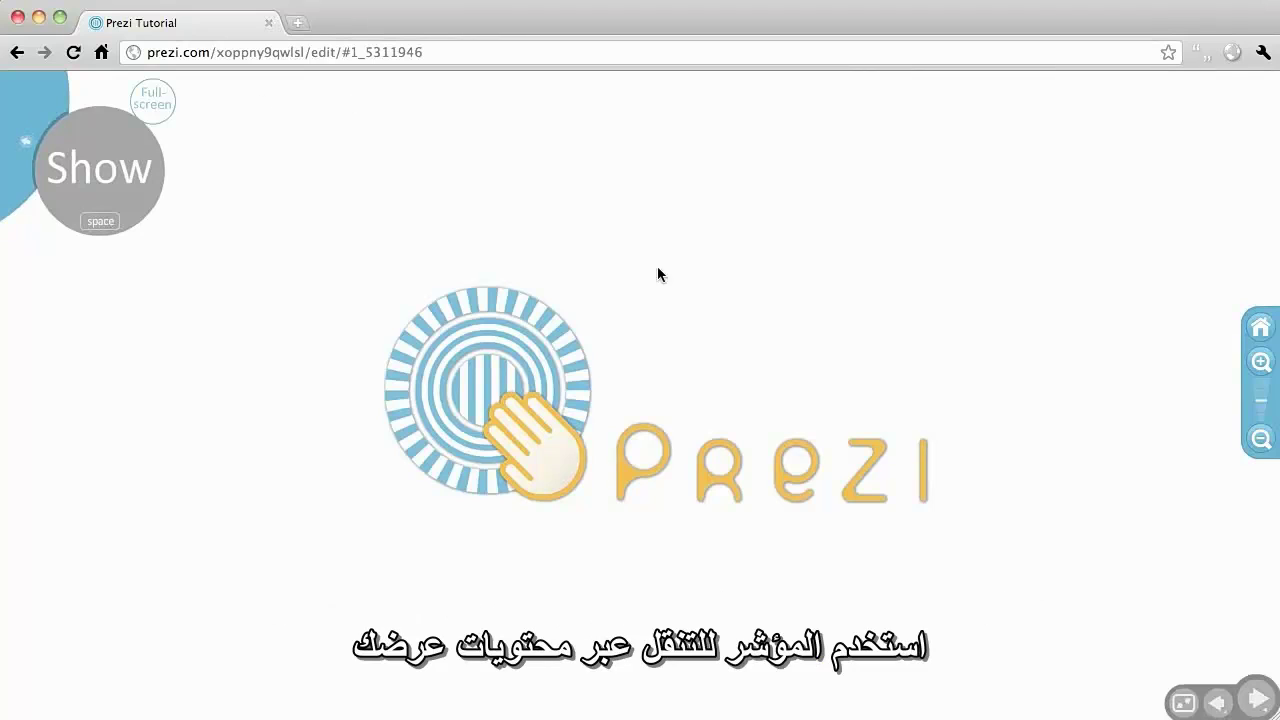
{"action": "left_click", "coordinate": [1259, 700]}
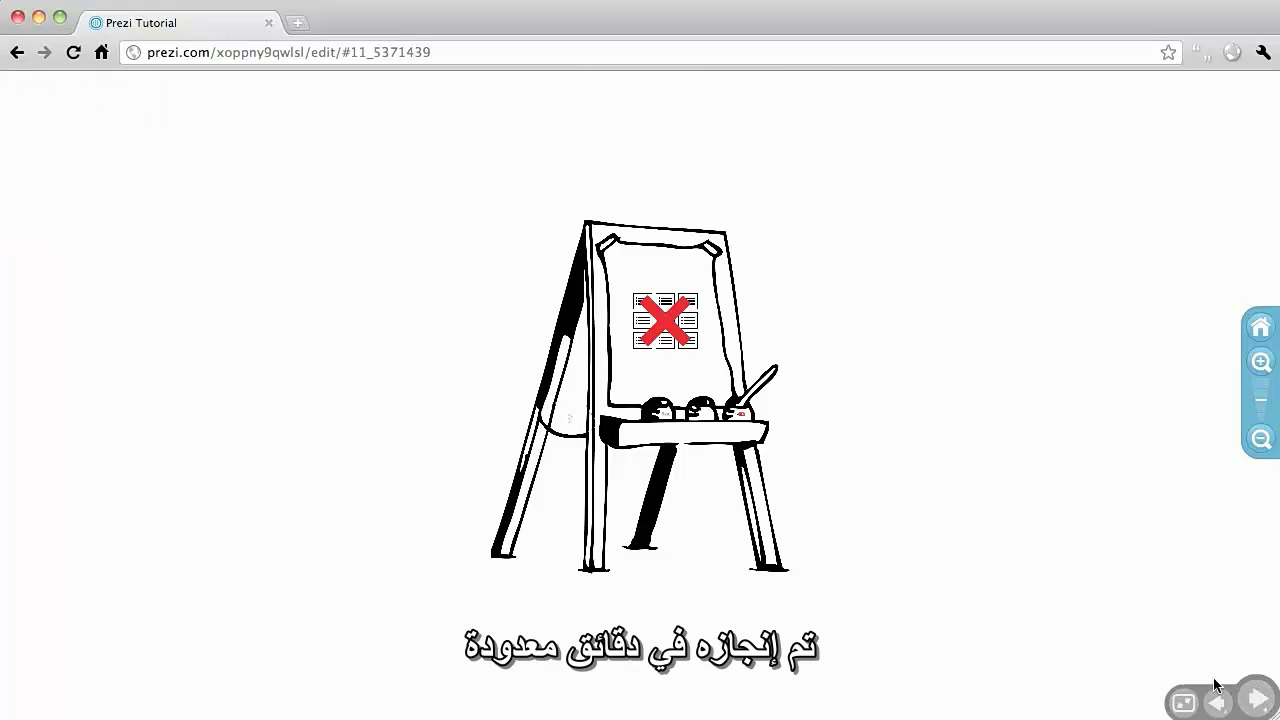
{"action": "left_click", "coordinate": [1215, 703]}
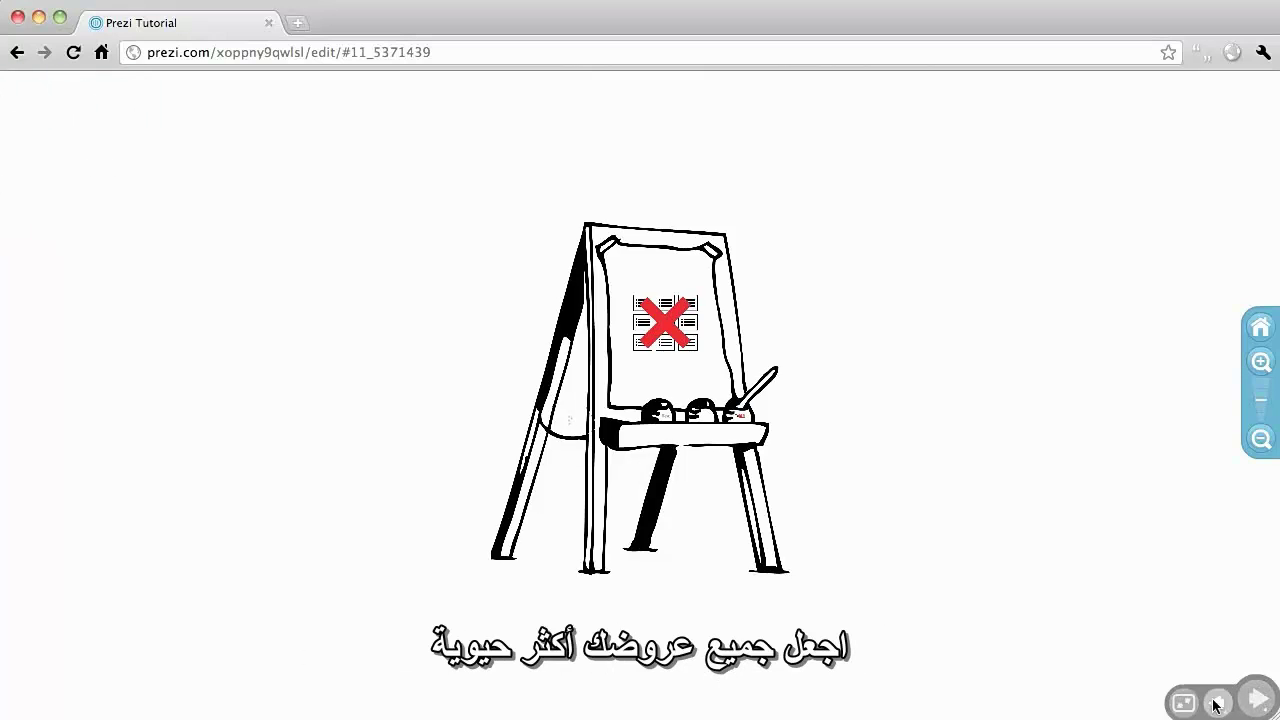